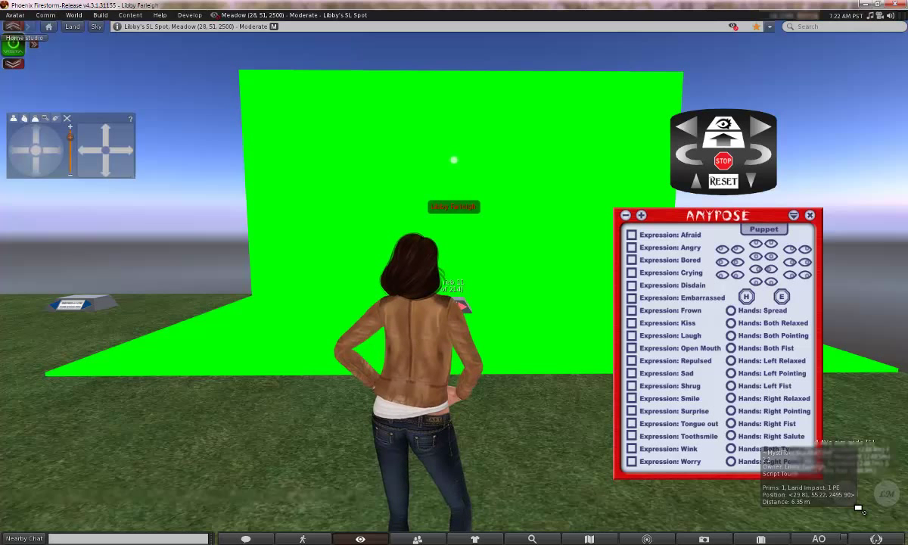
- Make the Advanced menu available and review its camera constraint and high-res snapshot options
key(ctrl+alt+d)
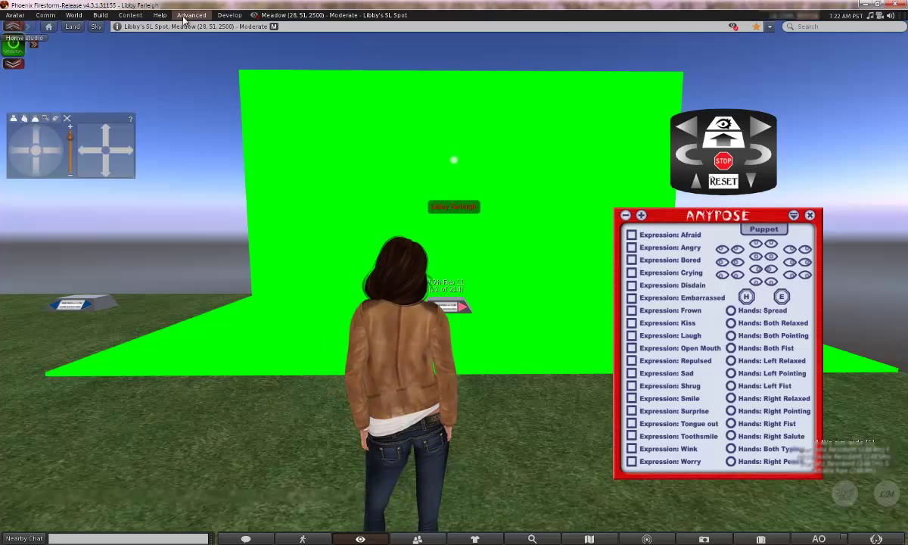
click(184, 19)
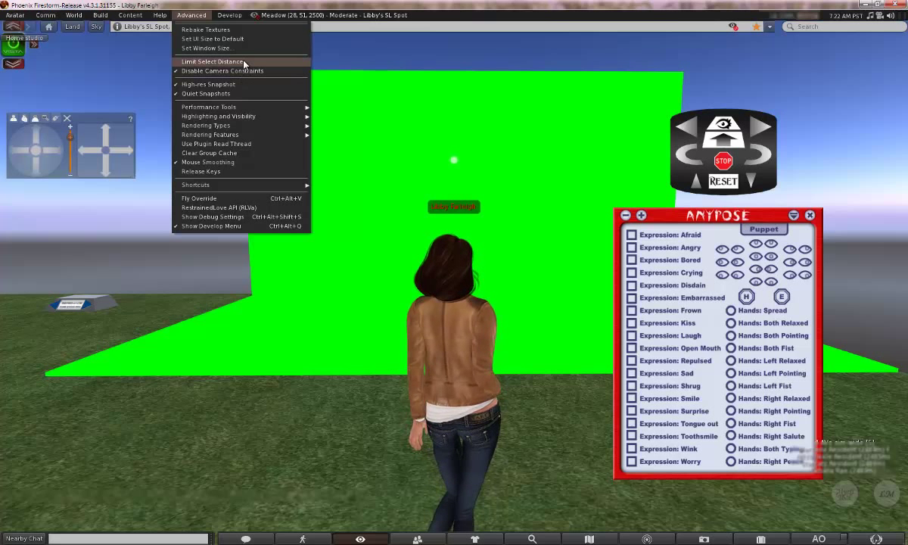
click(513, 26)
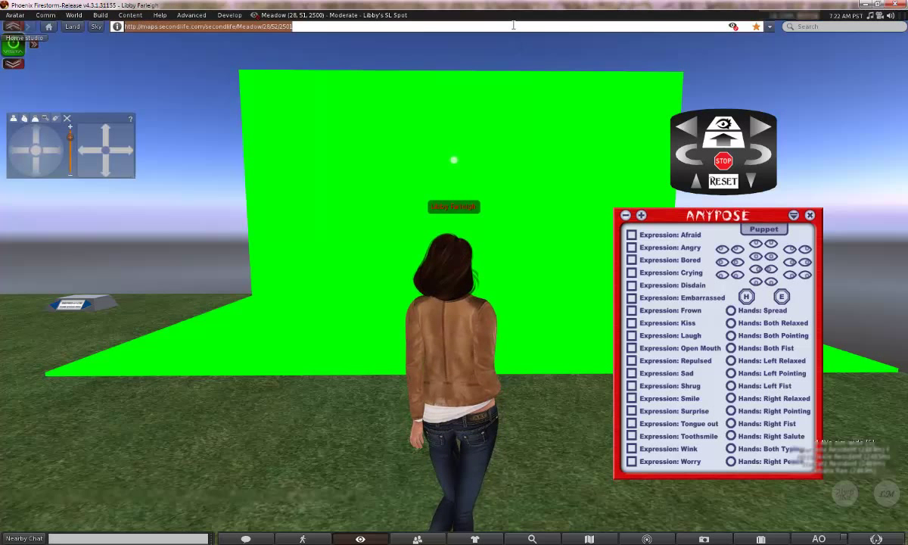
click(481, 127)
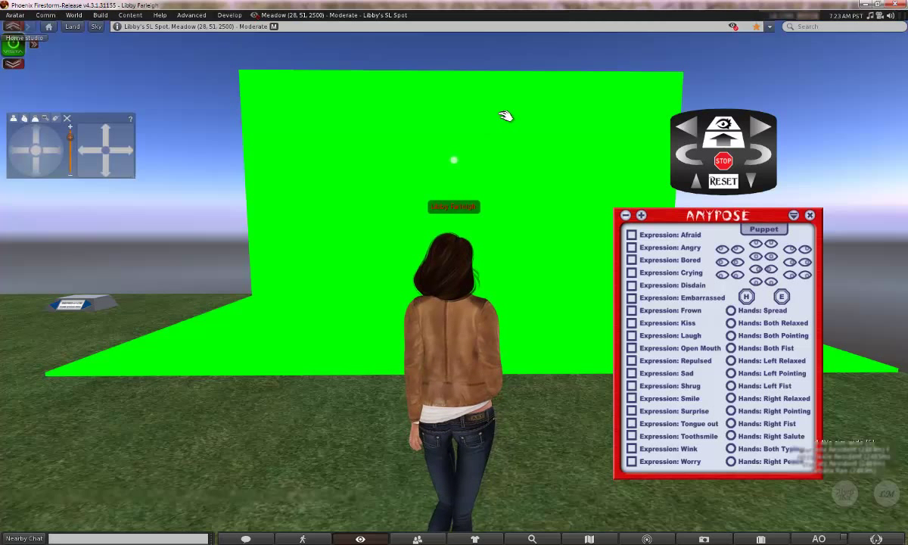
- In the graphics preferences, set the Terrain level-of-detail factor to 1.000 and apply it
key(ctrl+p)
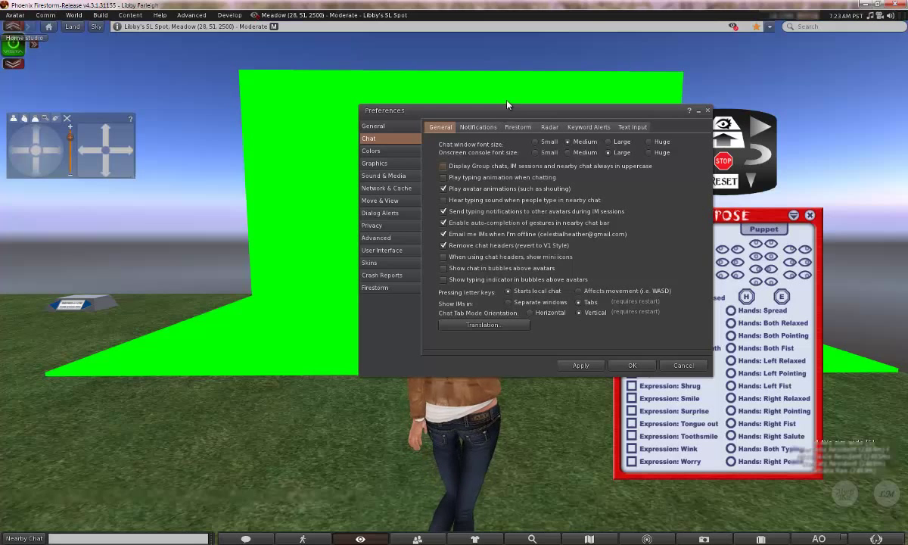
click(406, 163)
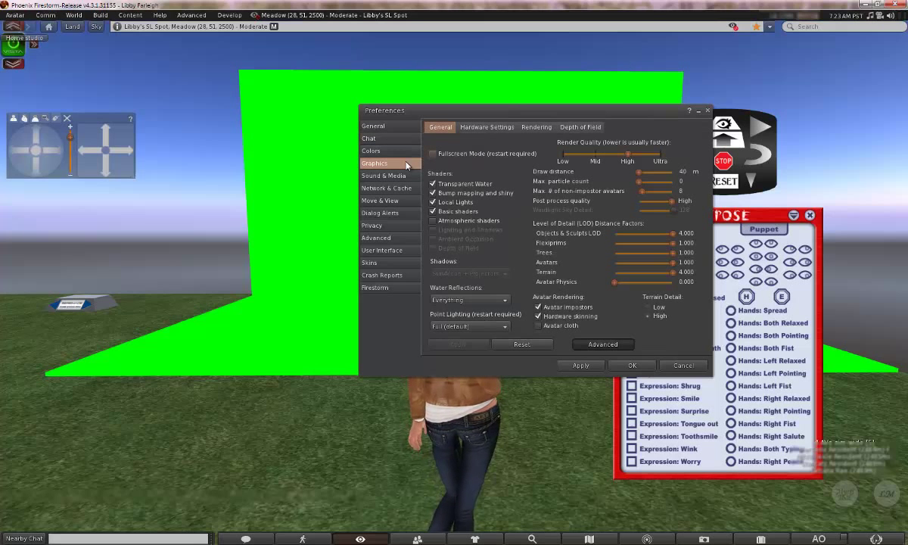
drag(461, 104, 342, 97)
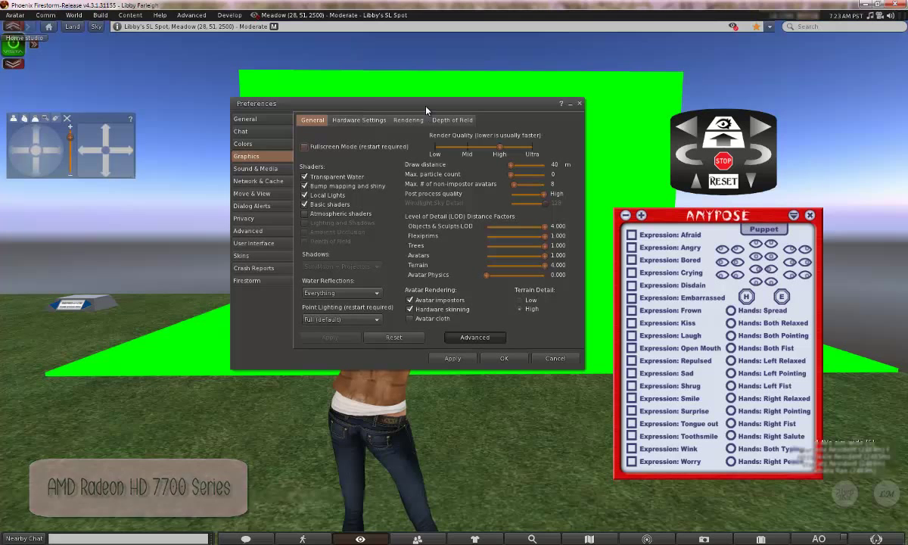
drag(425, 108, 456, 109)
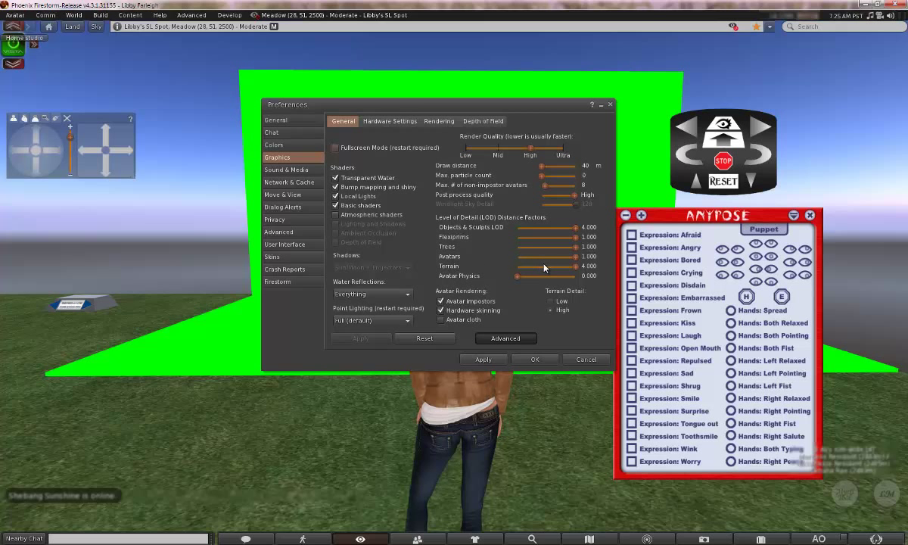
drag(543, 267, 504, 270)
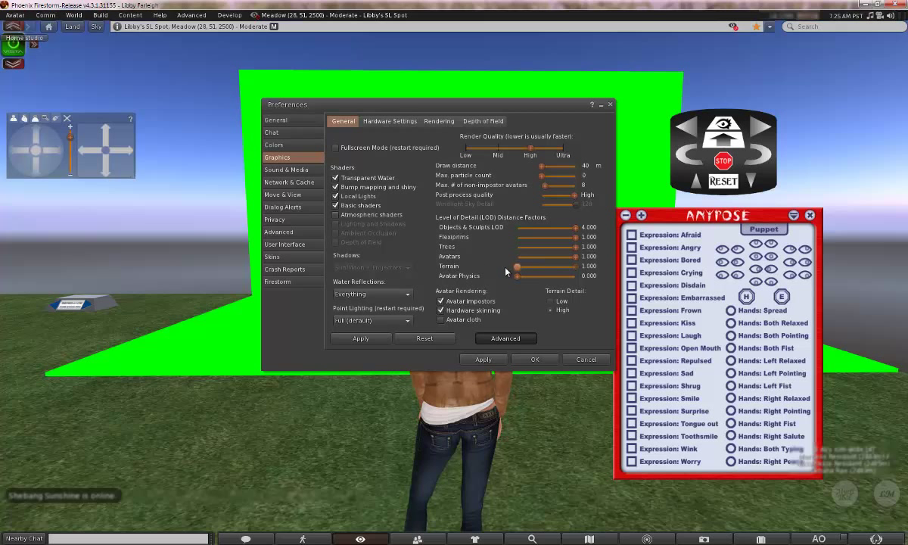
click(373, 339)
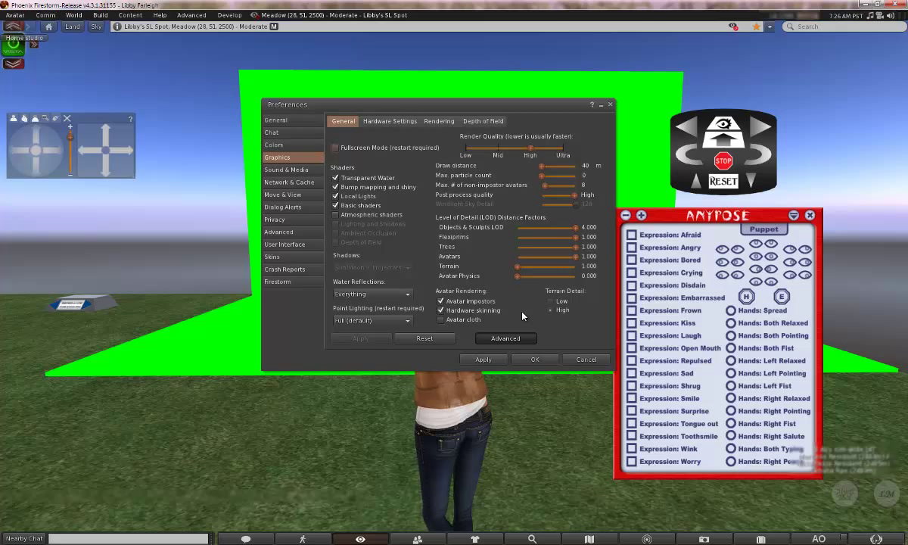
click(508, 312)
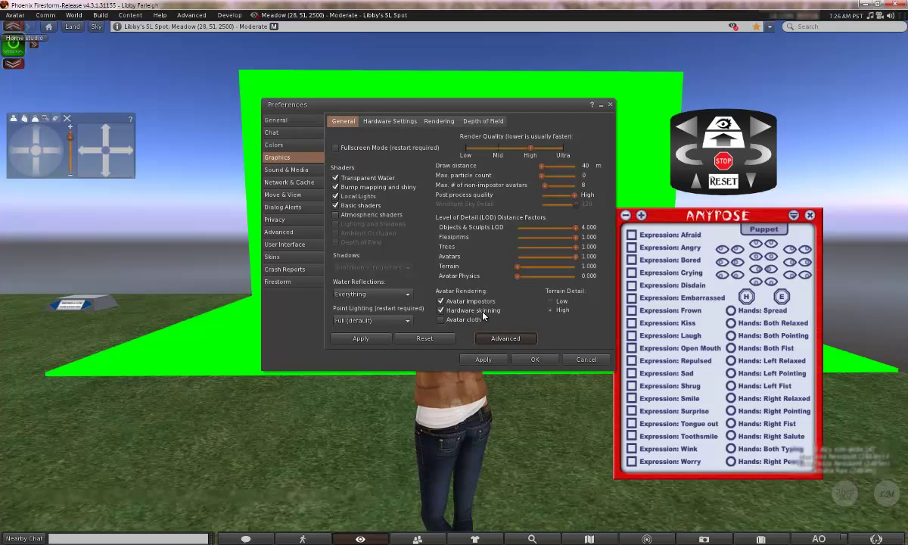
click(361, 339)
- Try 16x antialiasing in the graphics hardware settings
click(387, 122)
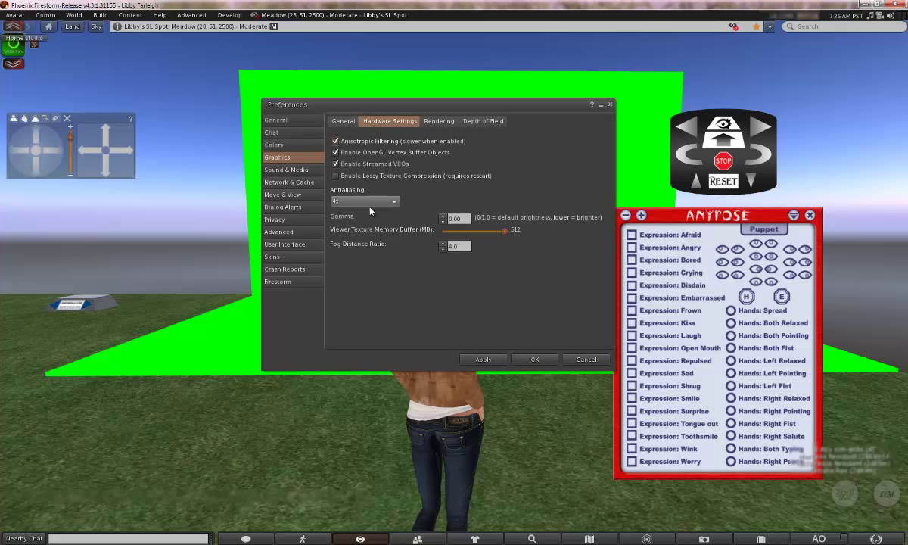
click(364, 200)
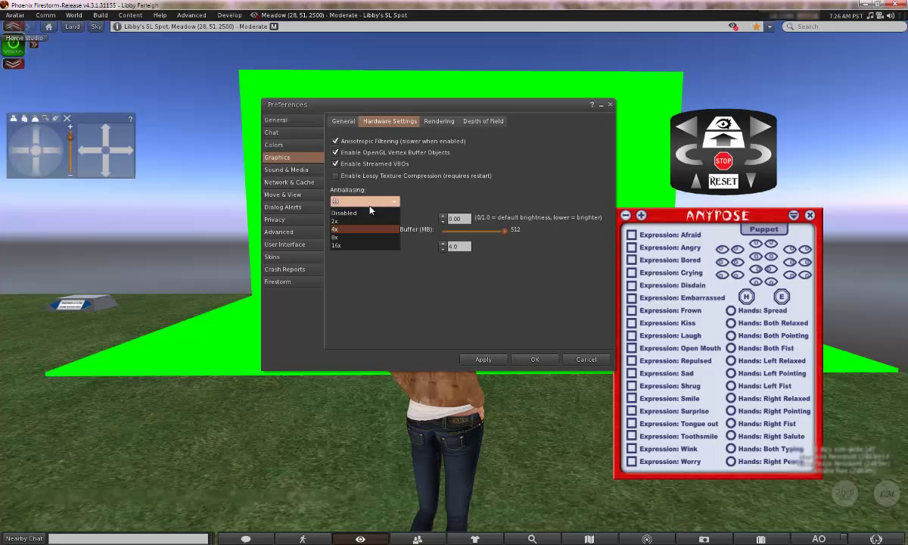
click(347, 246)
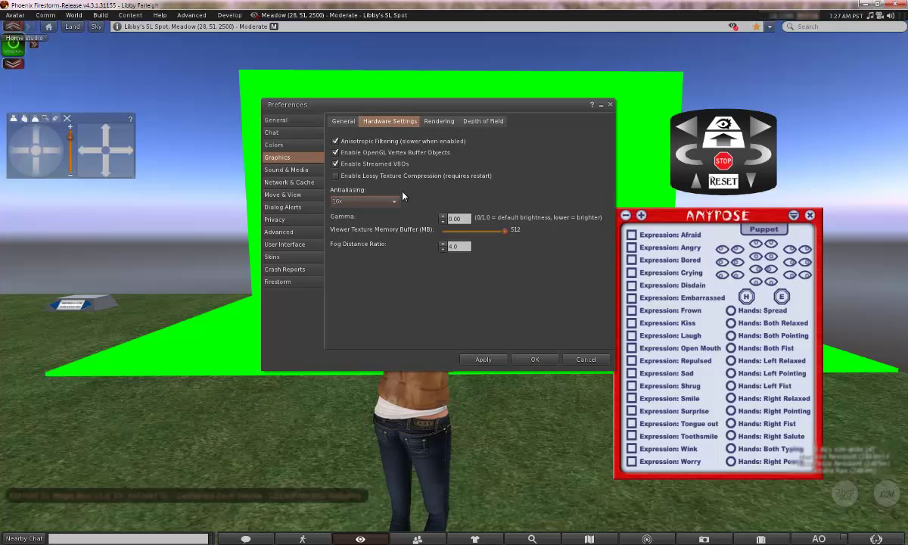
- Set antialiasing to 4x, apply the hardware settings and close the preferences
click(386, 205)
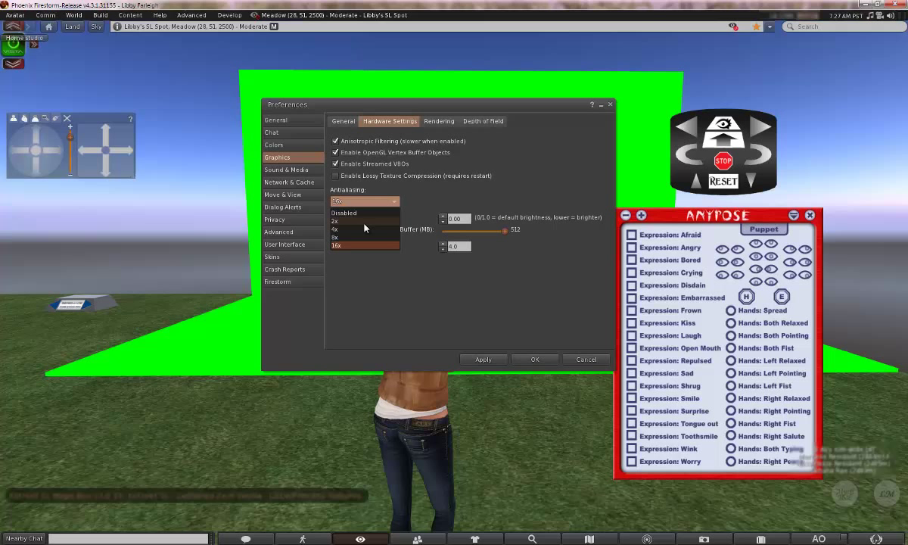
click(364, 229)
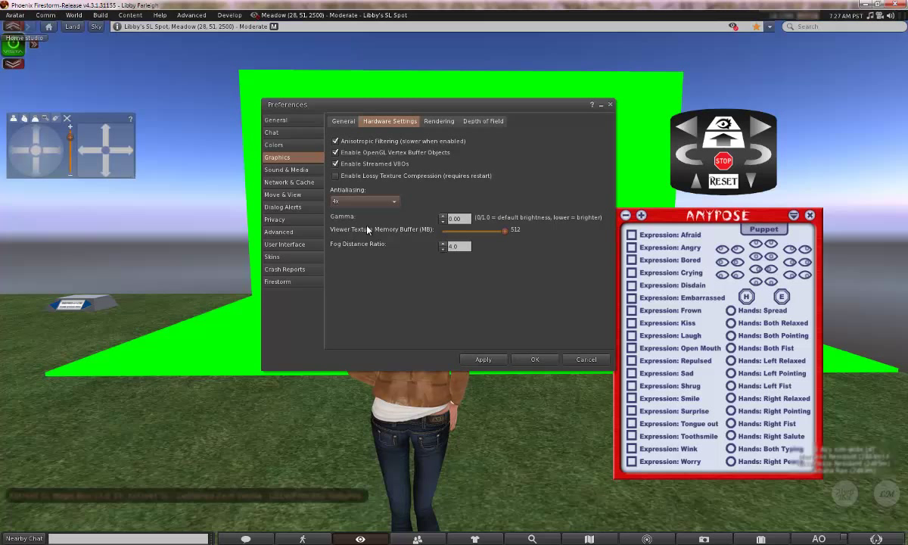
click(362, 202)
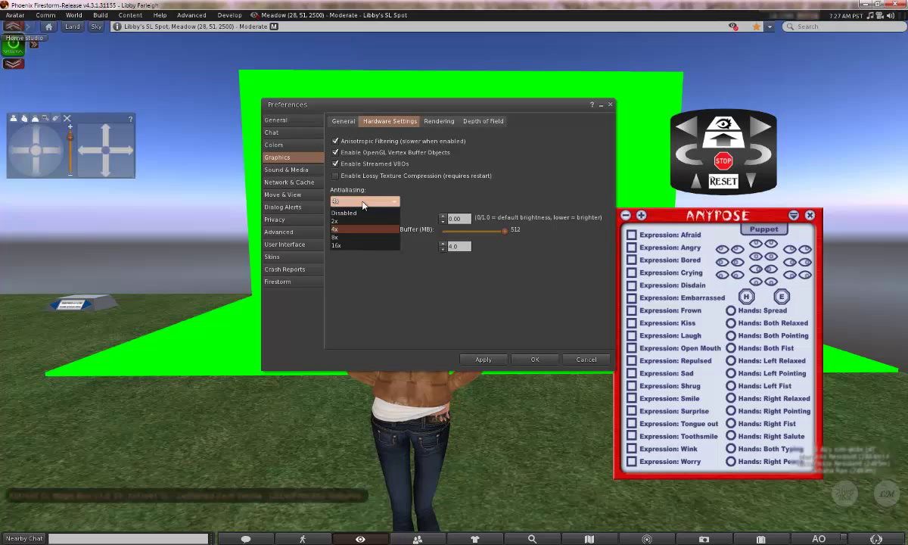
click(362, 201)
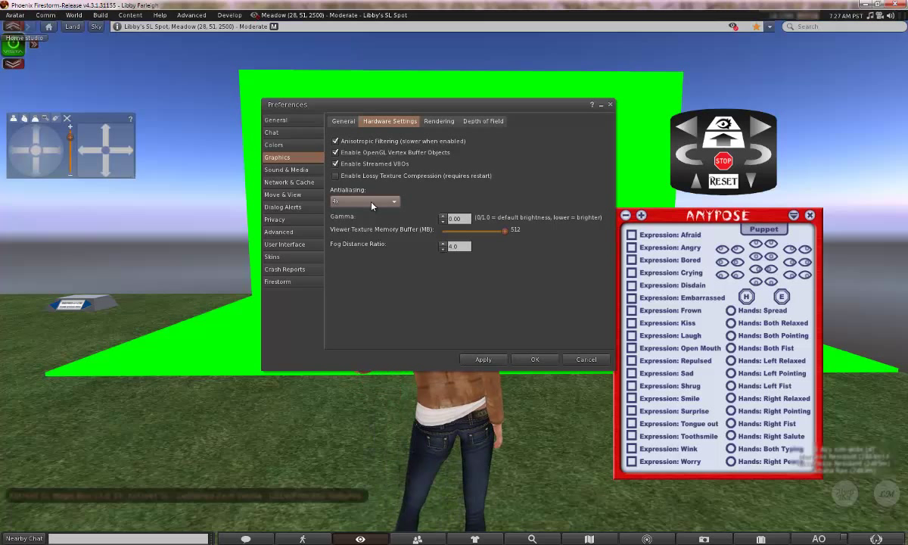
click(372, 203)
click(376, 207)
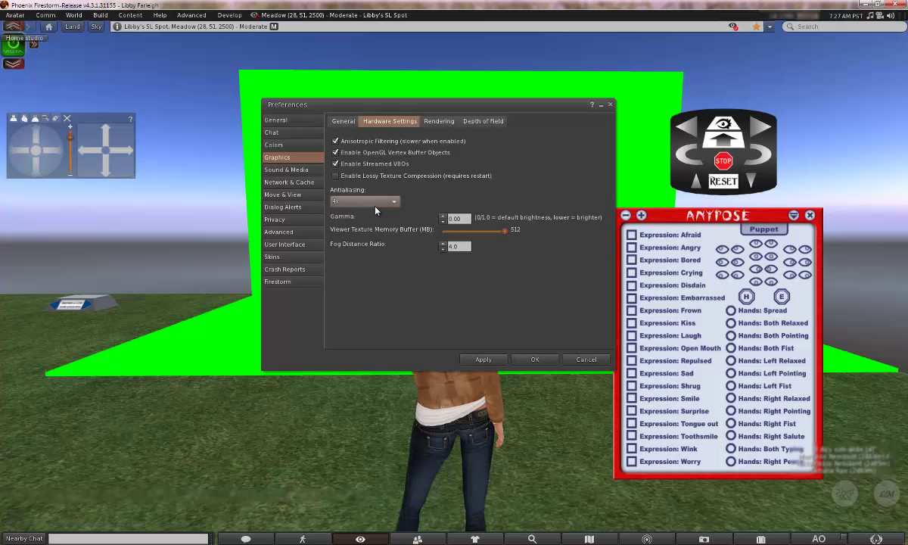
click(479, 361)
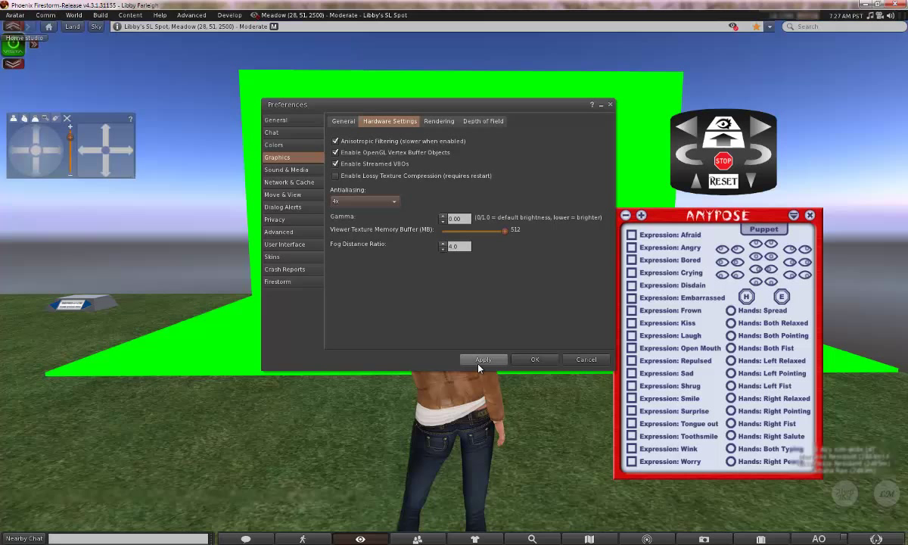
click(534, 360)
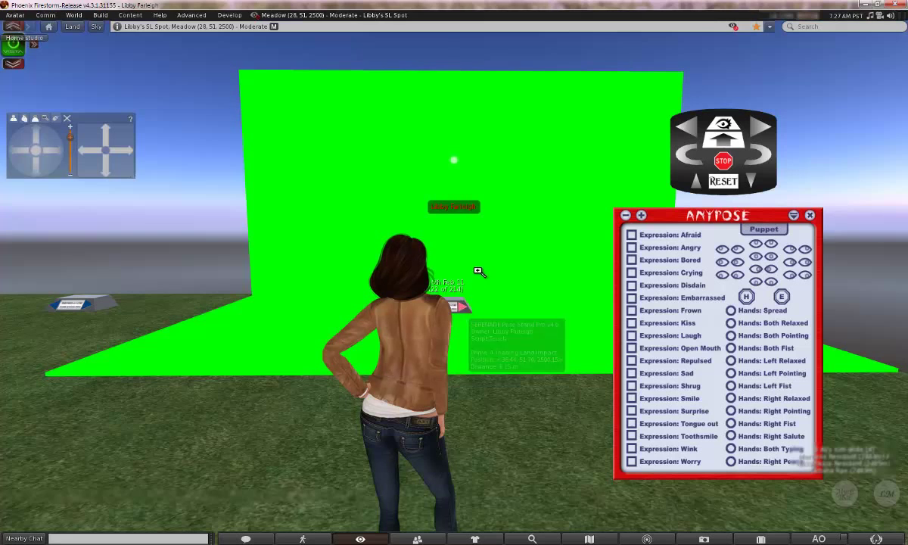
- Inspect the pose stand in front of the green screen up close and return to the wide view
alt+click(452, 283)
scroll(452, 283, up, 5)
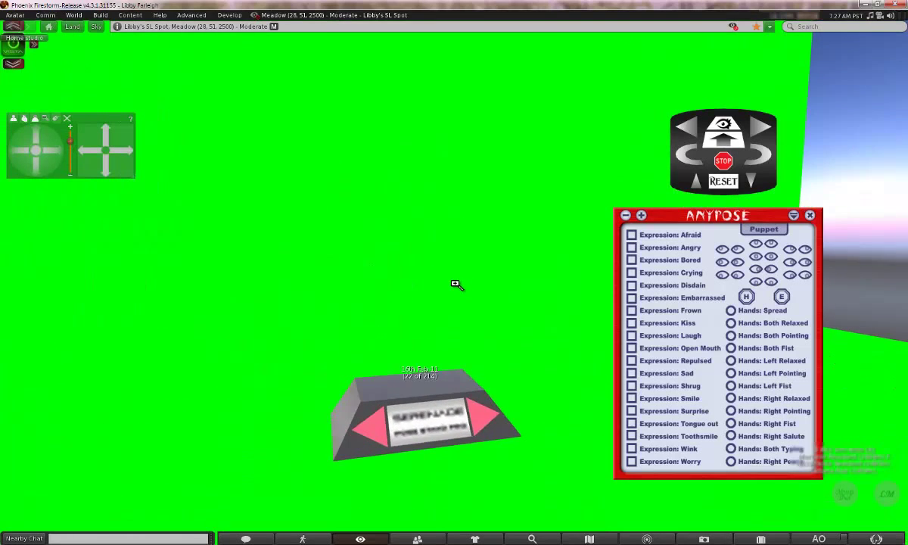
scroll(453, 284, down, 3)
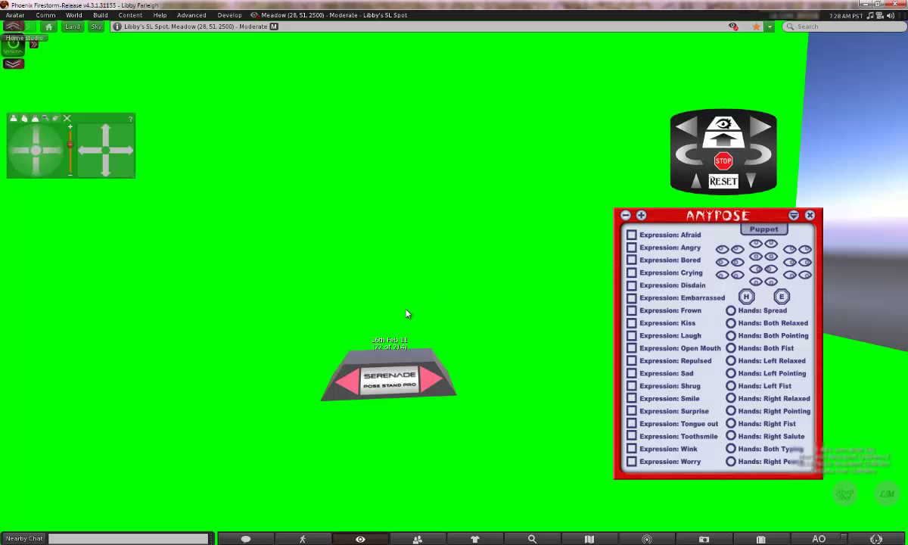
scroll(406, 313, down, 5)
key(Escape)
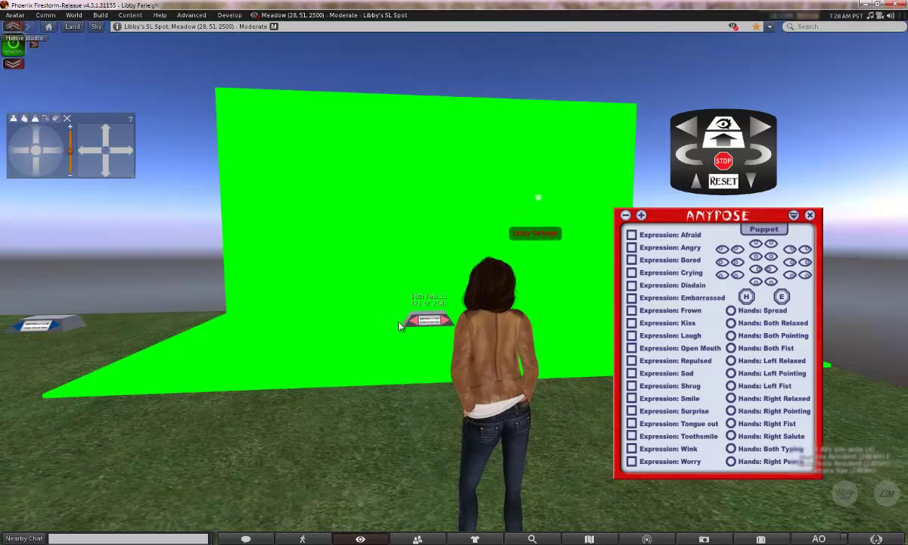
- Pose the avatar on the Serenade pose stand in front of the green screen
alt+click(401, 323)
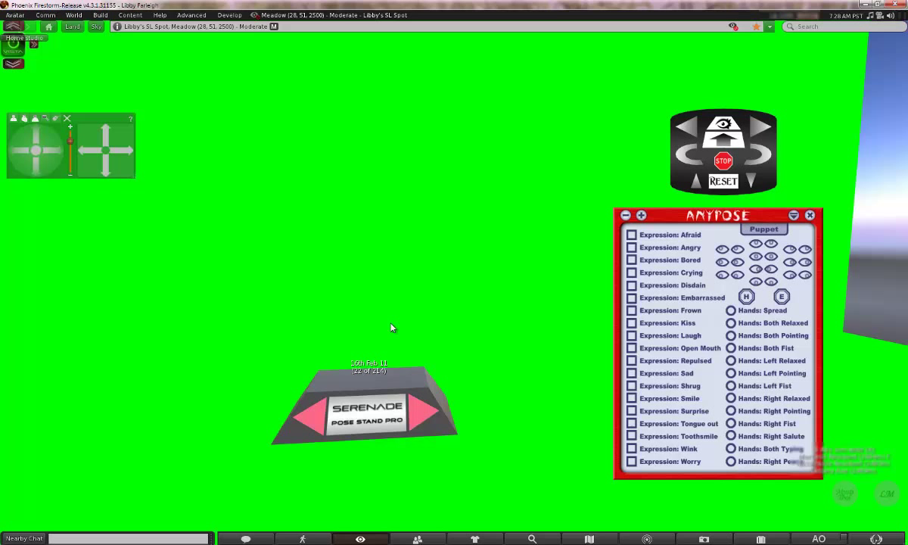
key(Escape)
alt+click(391, 327)
scroll(388, 329, up, 3)
scroll(388, 330, down, 3)
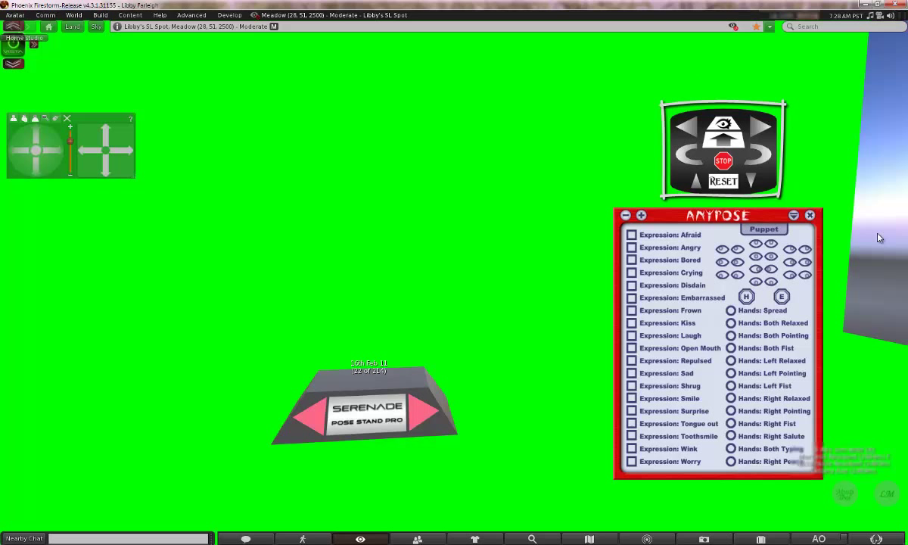
scroll(480, 362, down, 2)
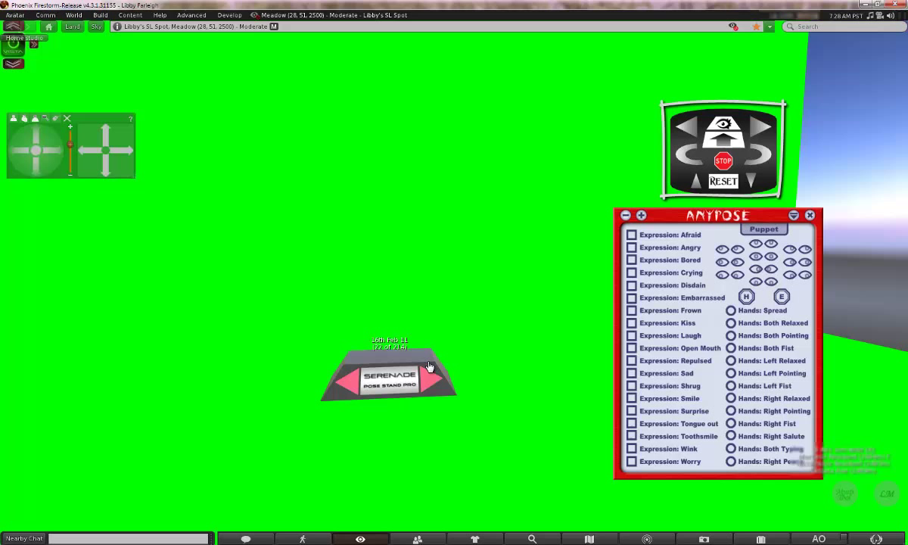
right_click(399, 368)
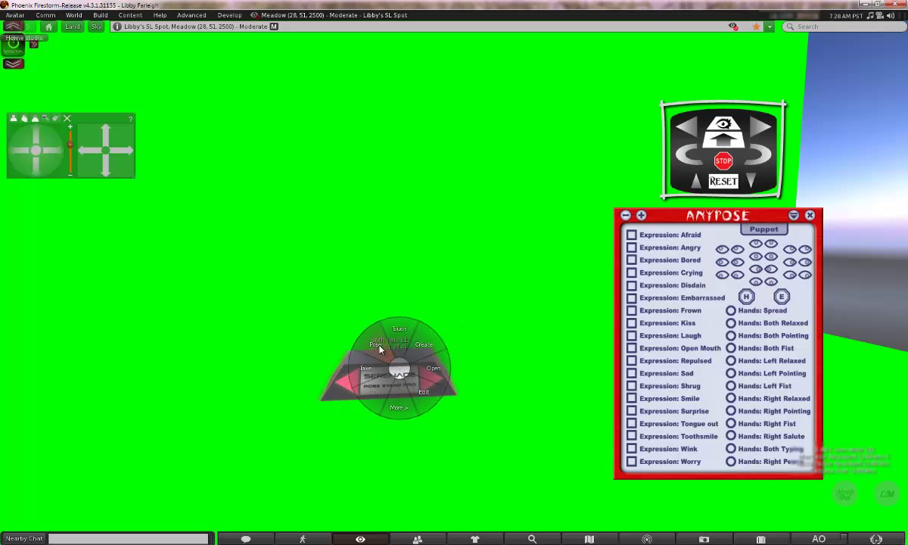
click(378, 347)
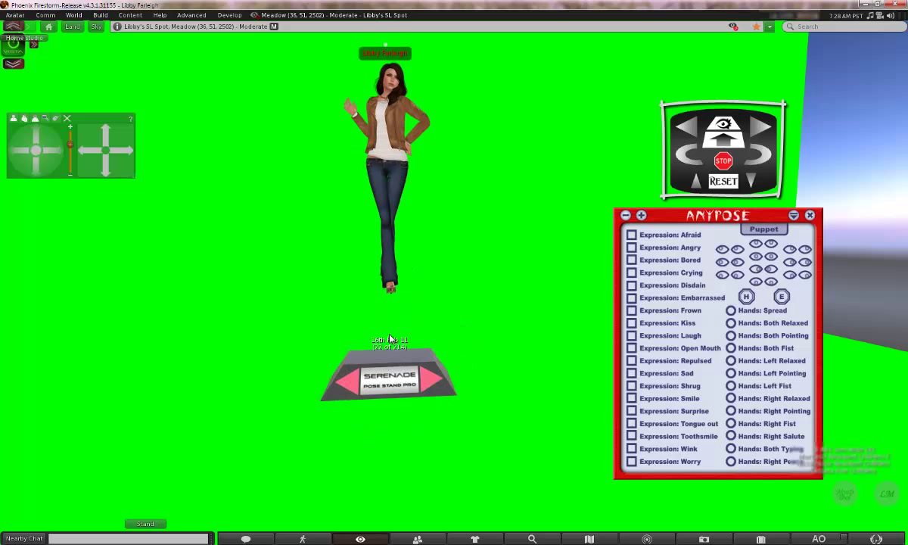
- Frame the posed avatar closely from the thighs up against the green backdrop
scroll(413, 347, down, 4)
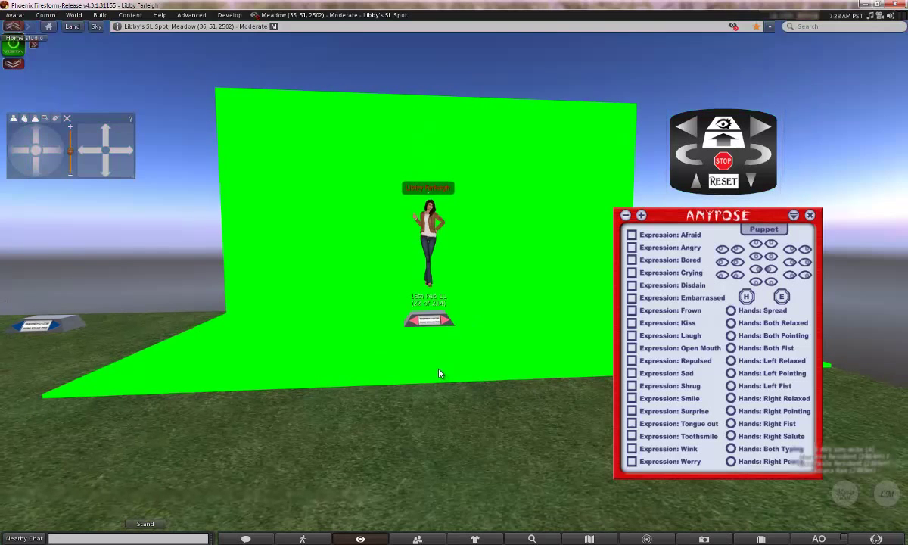
scroll(435, 371, up, 5)
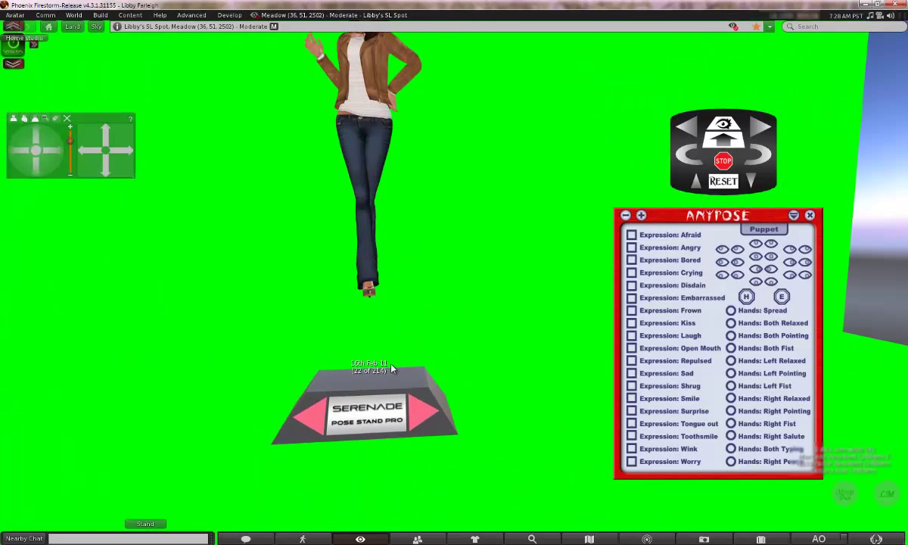
scroll(393, 368, down, 1)
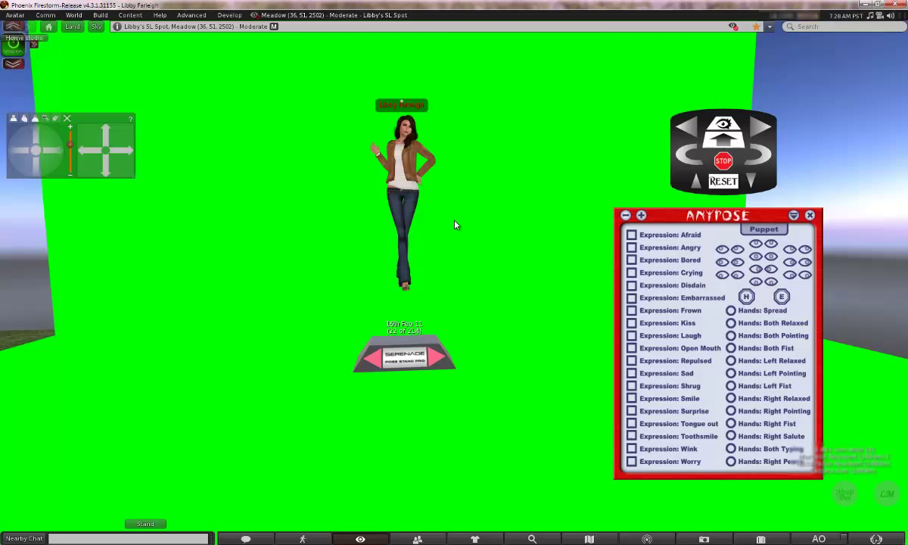
scroll(401, 242, down, 3)
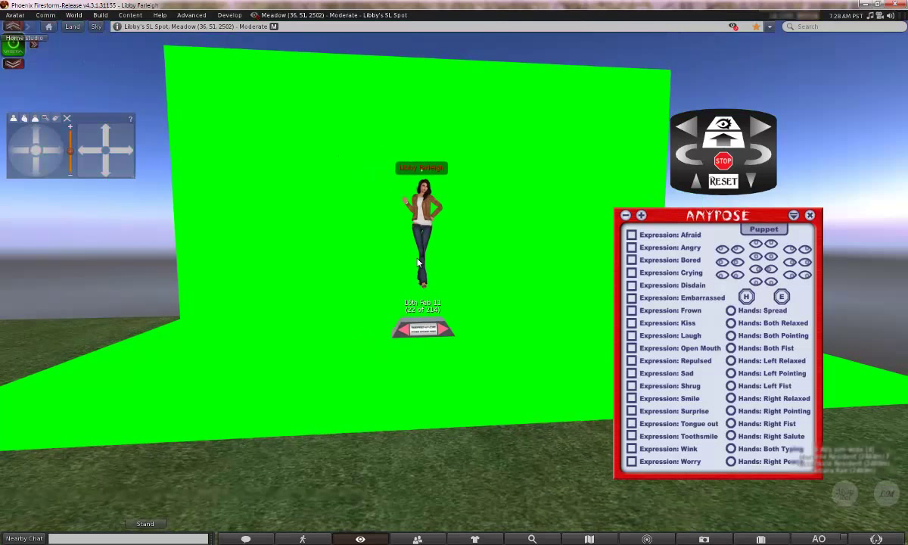
scroll(418, 262, up, 2)
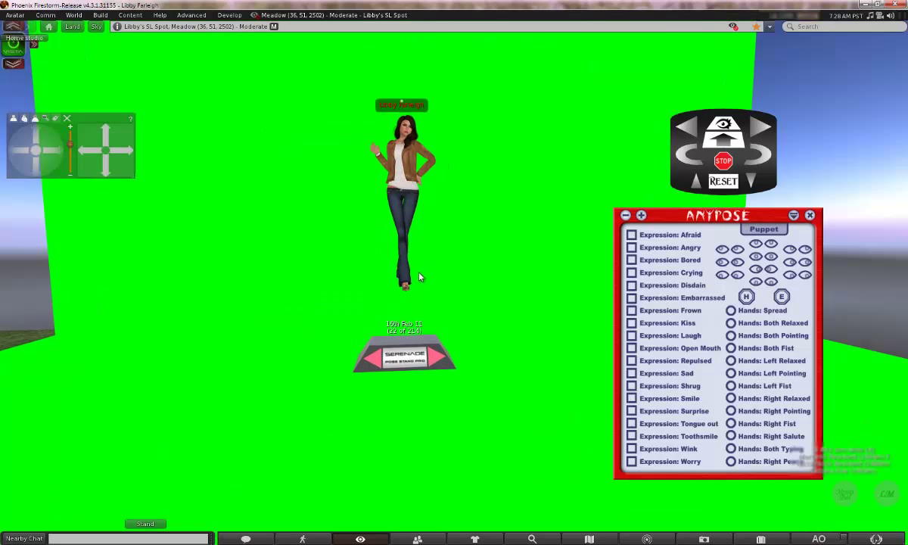
scroll(454, 284, up, 5)
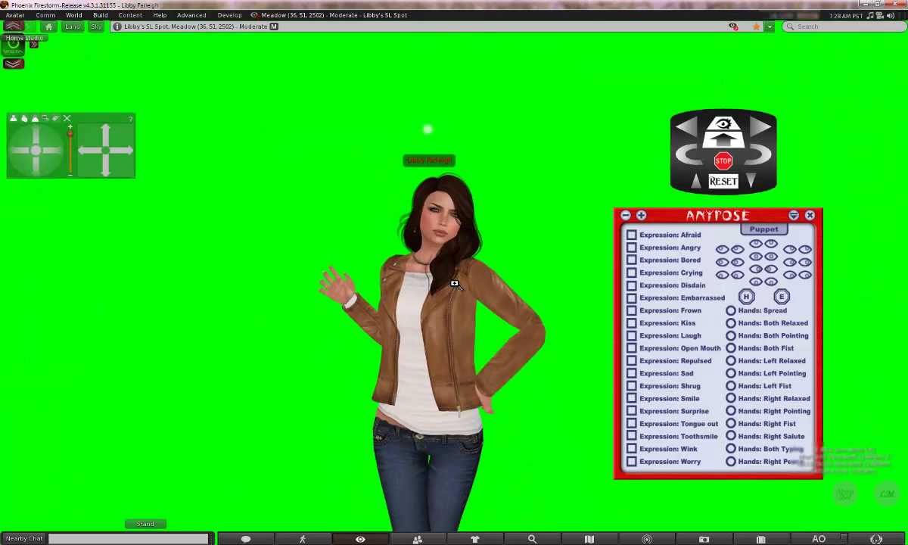
- Examine the standing avatar against the green screen at different distances, from the whole backdrop to a close body view
scroll(454, 284, down, 3)
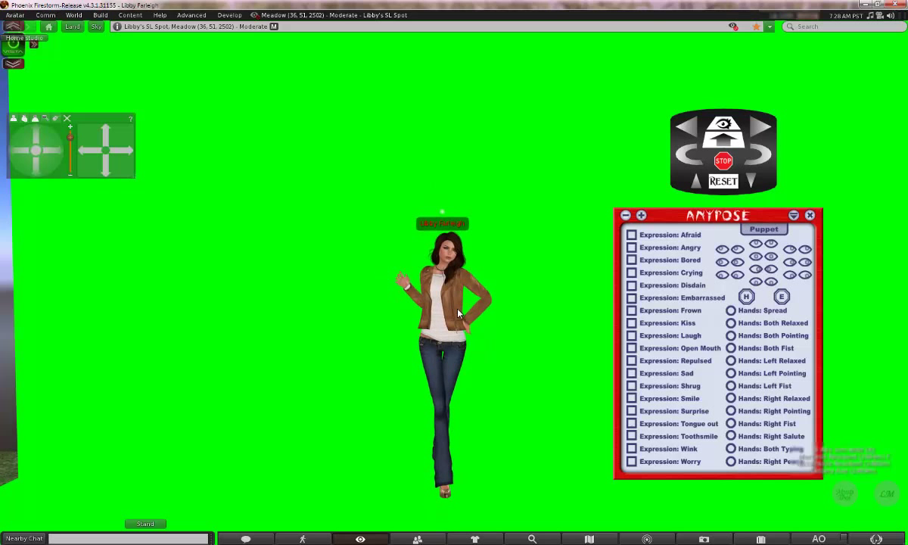
scroll(457, 313, down, 4)
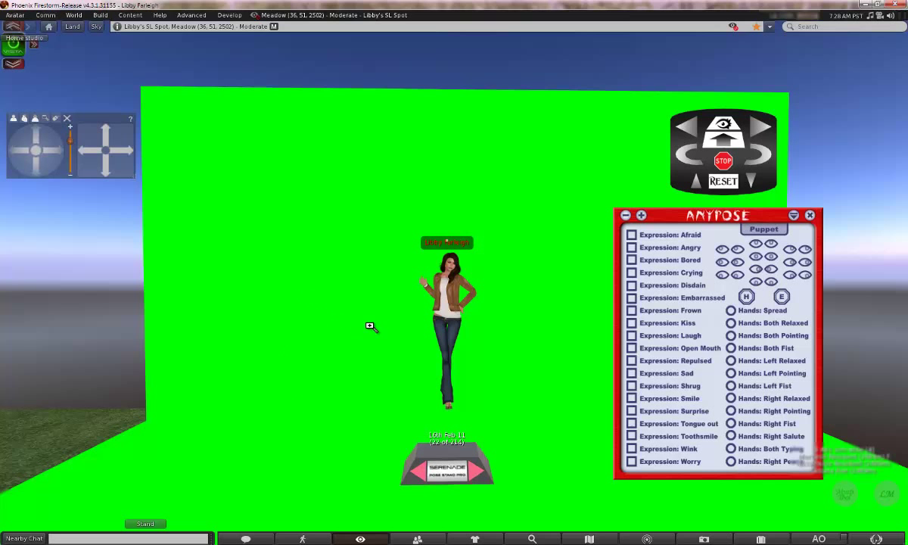
scroll(454, 284, up, 3)
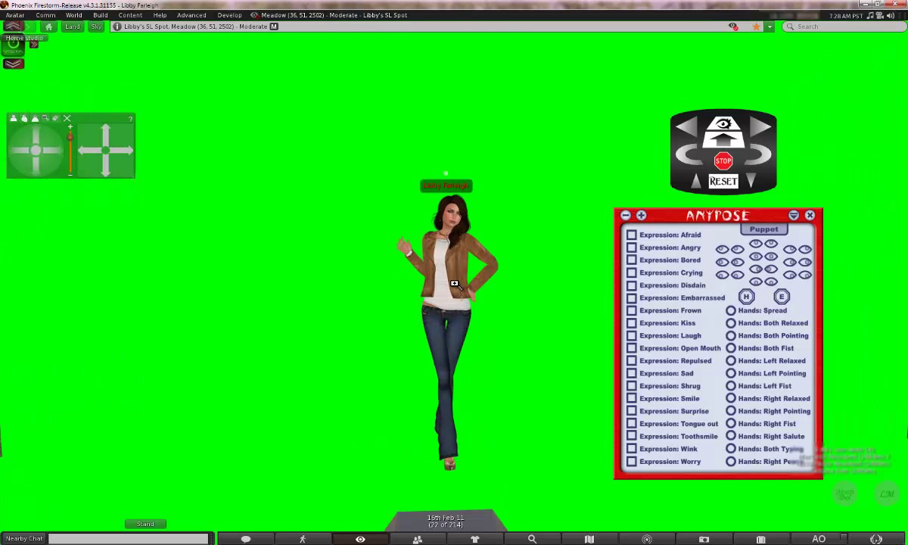
scroll(454, 283, up, 3)
scroll(454, 284, down, 2)
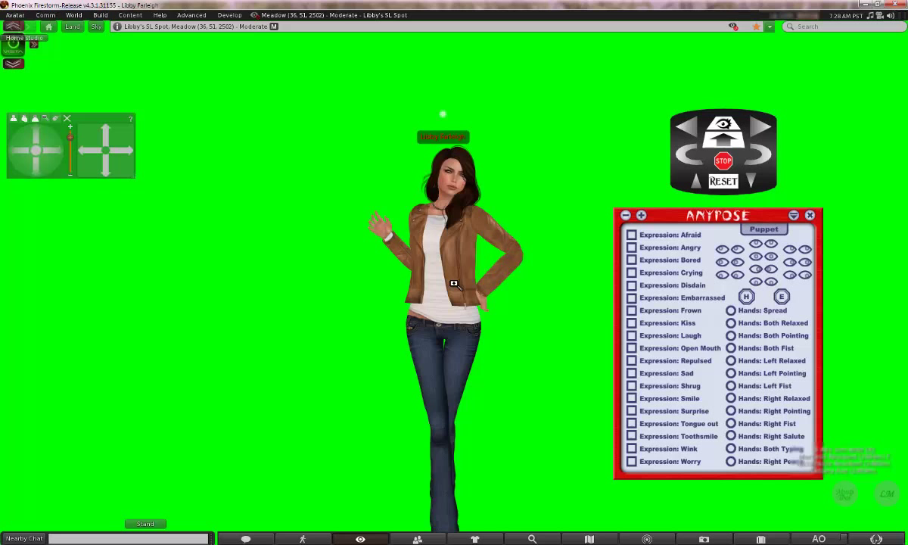
scroll(454, 283, down, 3)
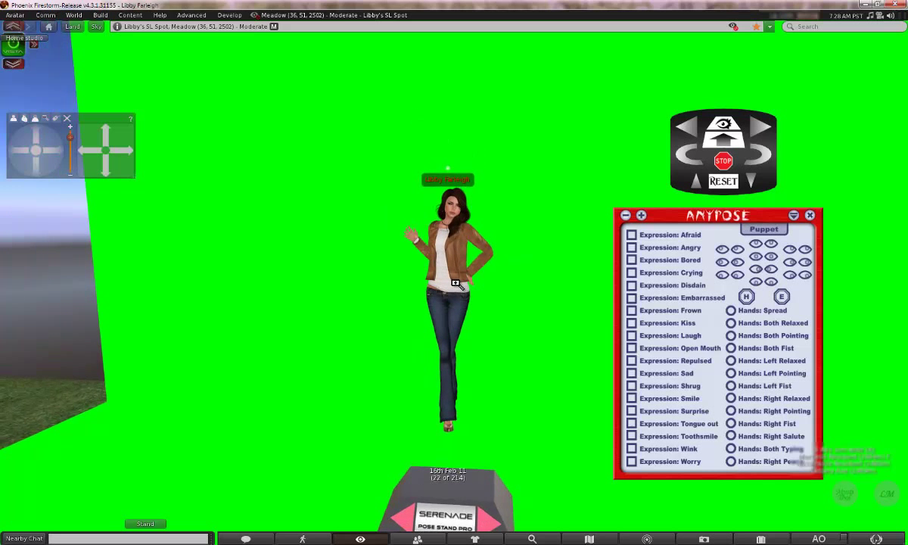
scroll(454, 284, up, 5)
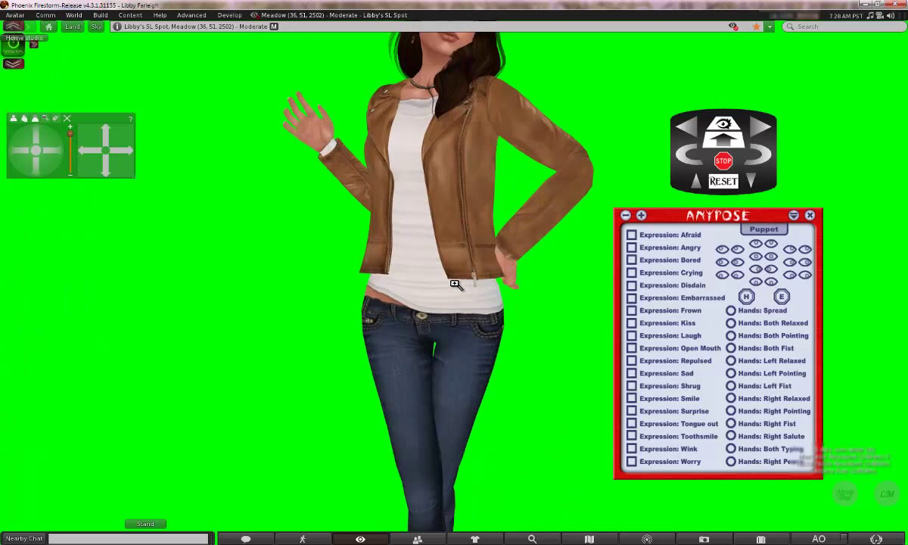
scroll(453, 284, down, 4)
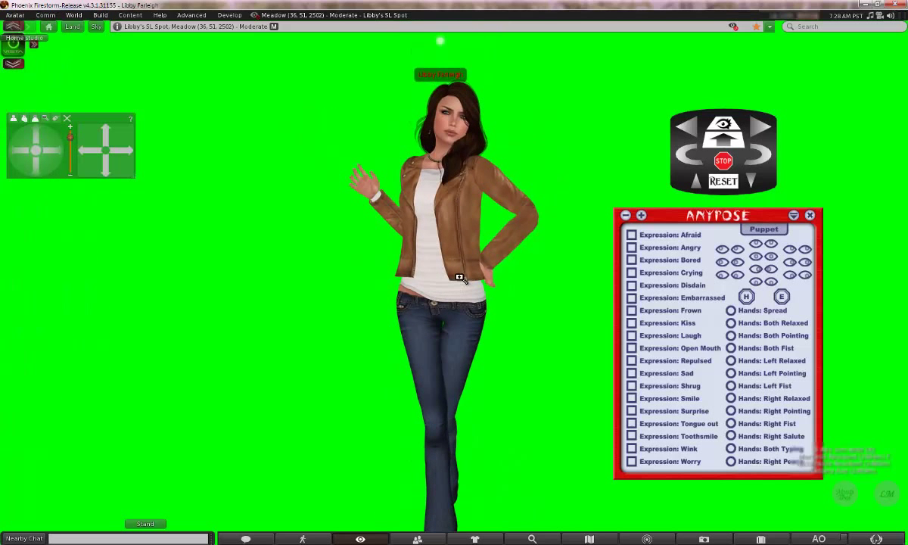
- Advance the pose stand through its next poses to "[DP] The Hot Seat 59", pose 27 of 214
click(762, 131)
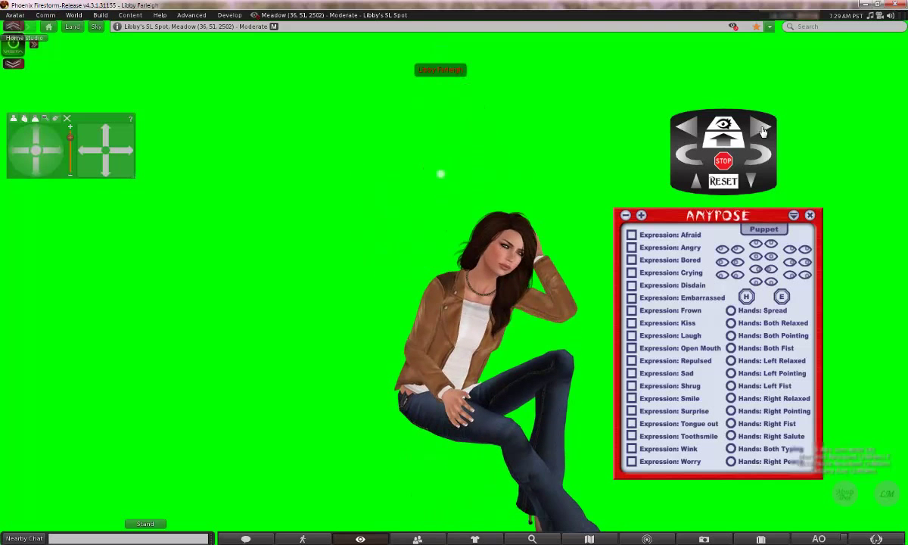
click(763, 132)
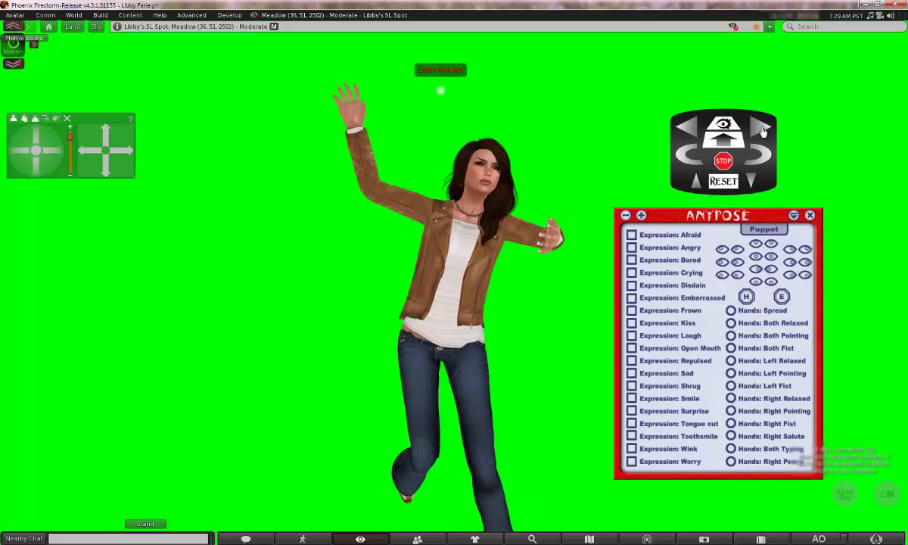
click(762, 130)
click(761, 130)
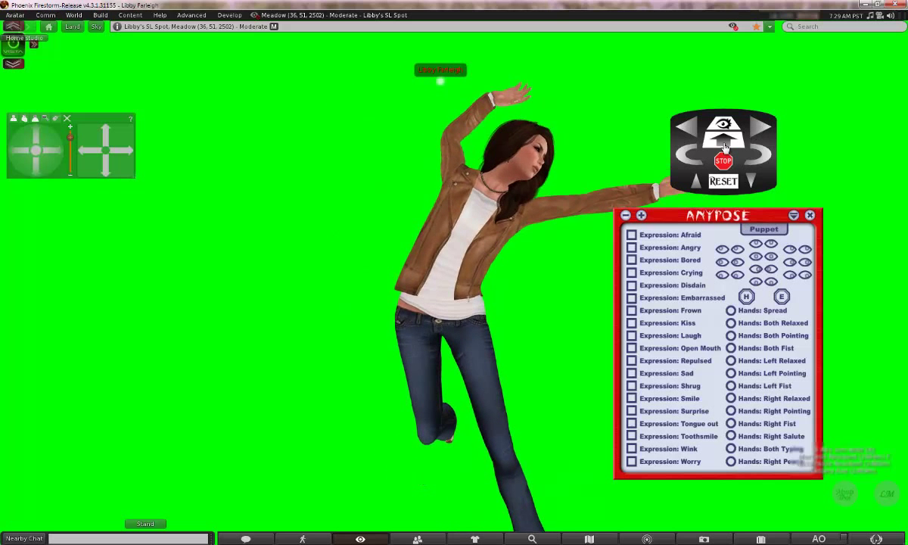
scroll(532, 257, down, 3)
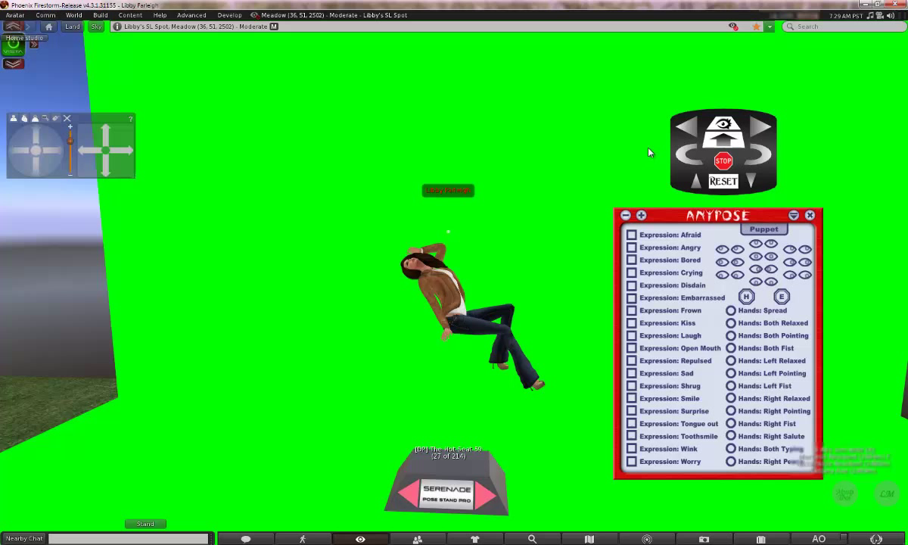
- Hide the pose stand and show it again, and try turning it one way, stopping it and turning it back
click(725, 126)
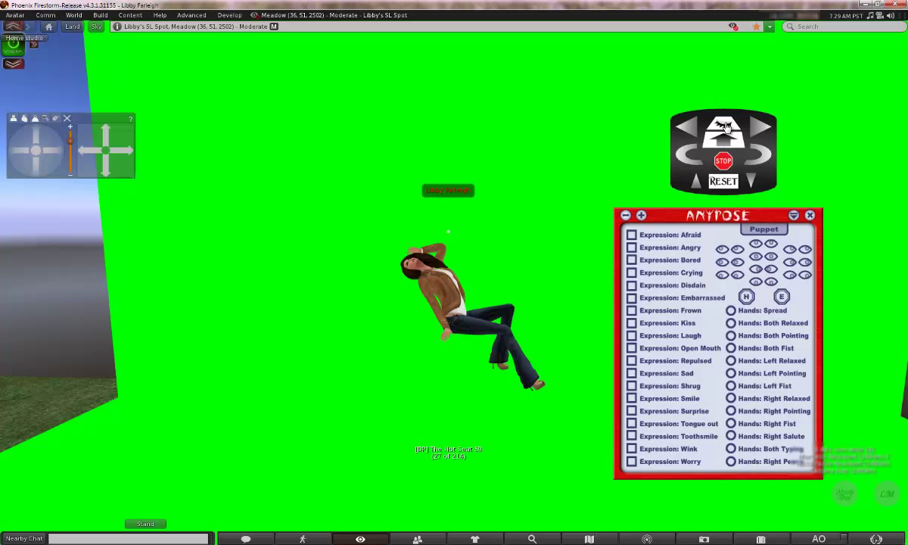
click(725, 126)
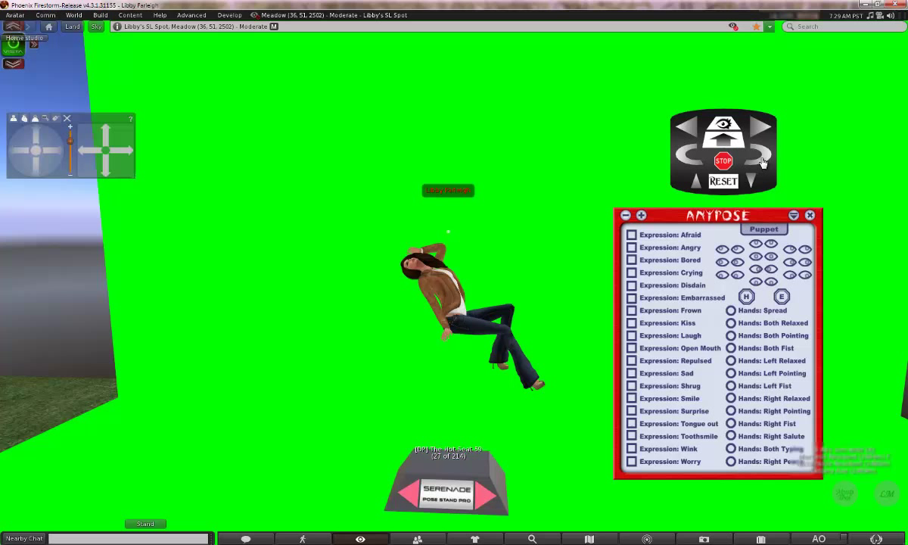
drag(762, 161, 762, 162)
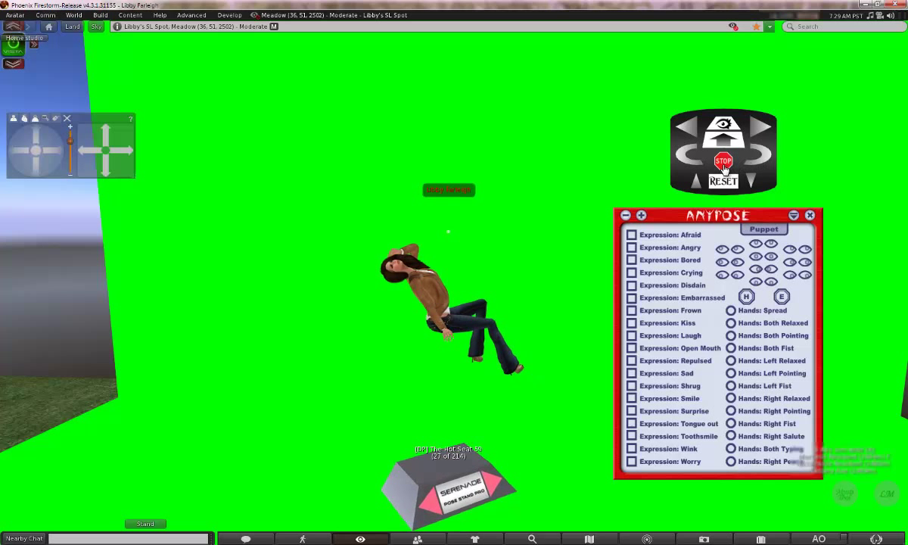
click(724, 162)
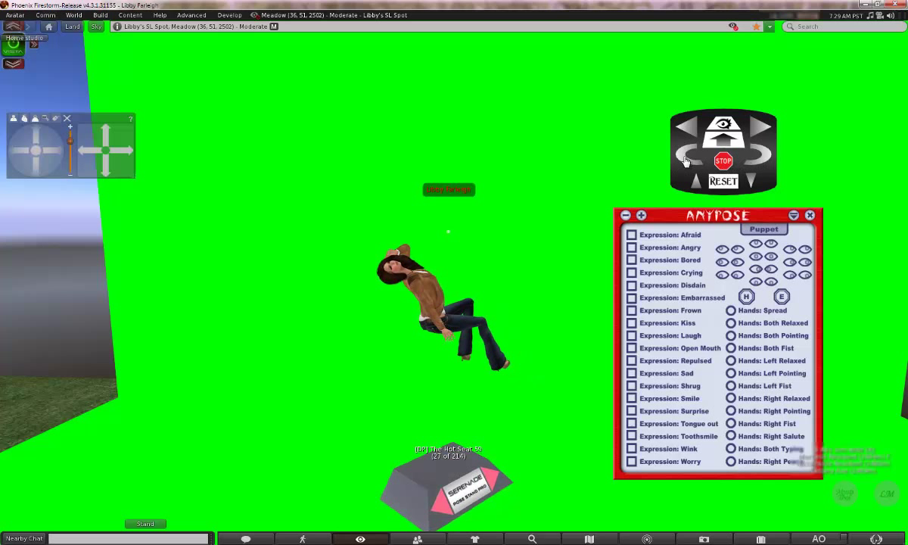
click(686, 160)
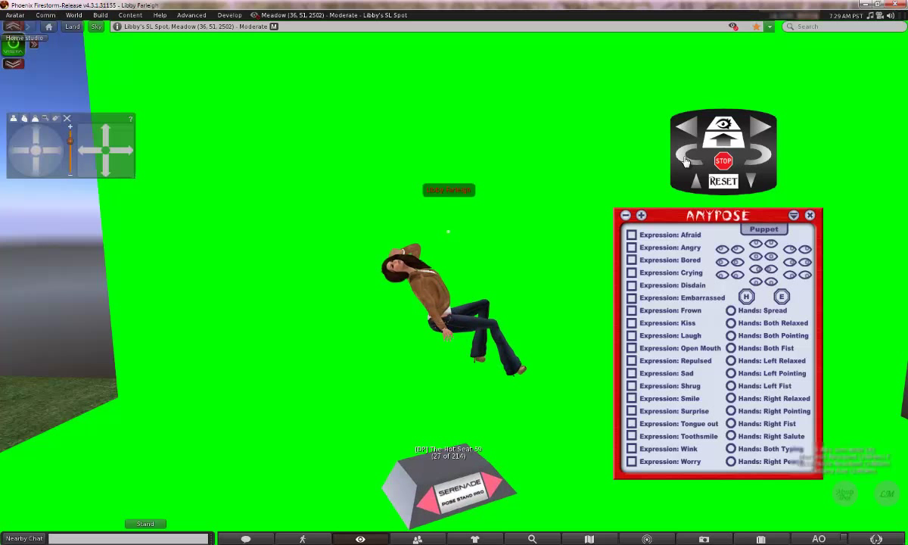
- Try lowering and raising the pose stand, and flip it out of sight and back again
click(752, 181)
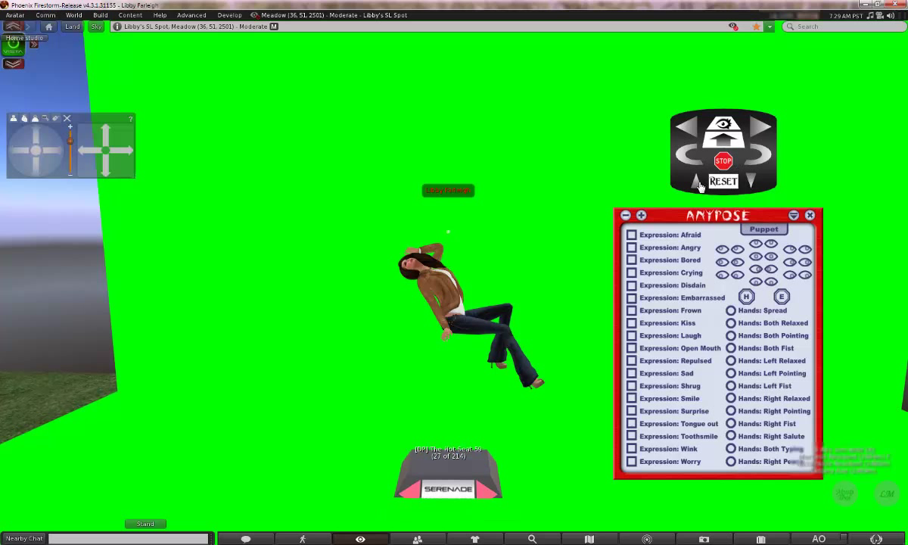
click(696, 182)
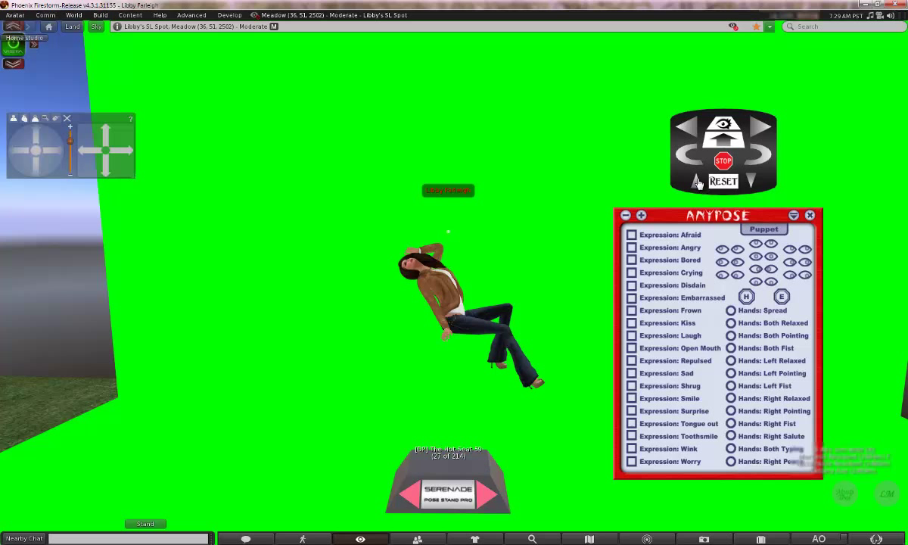
click(713, 144)
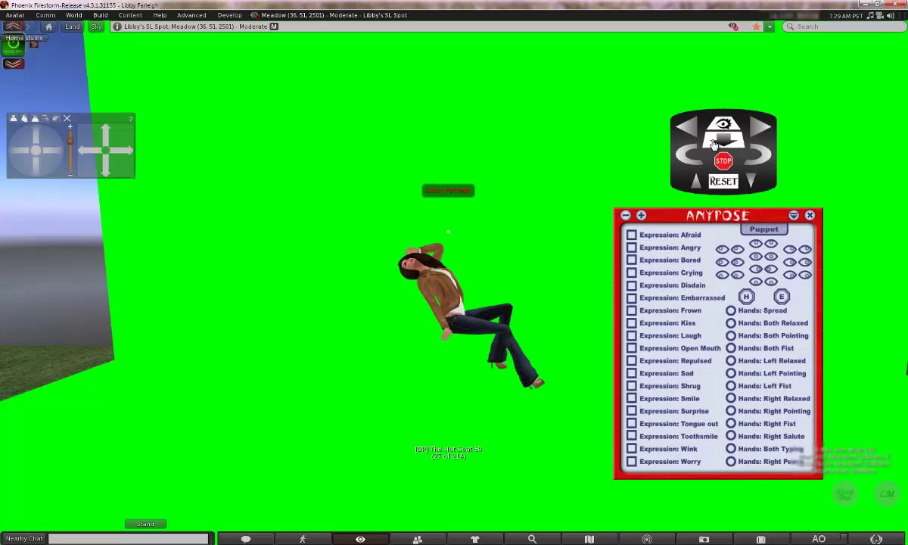
click(714, 144)
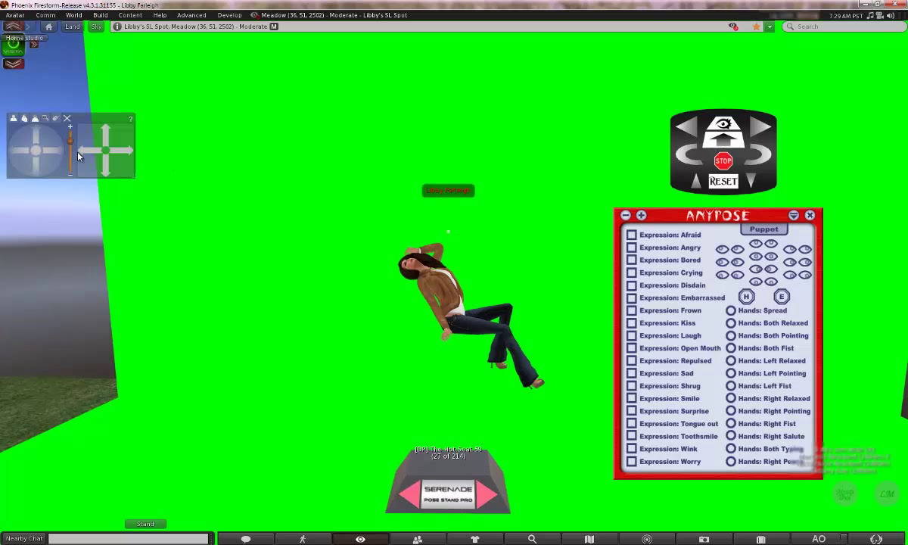
- Reset the pose stand to its home location, move it back in front of the green screen and close the object editor
click(728, 185)
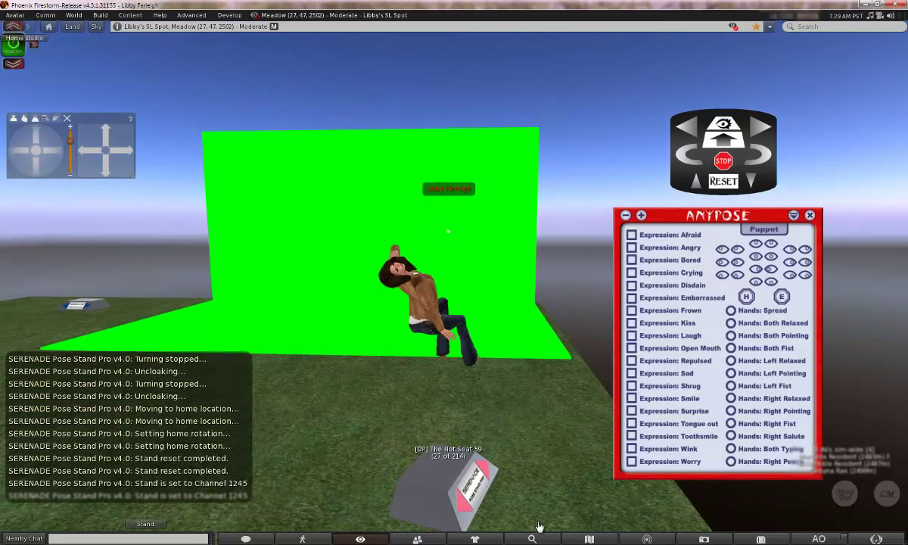
right_click(456, 488)
click(475, 492)
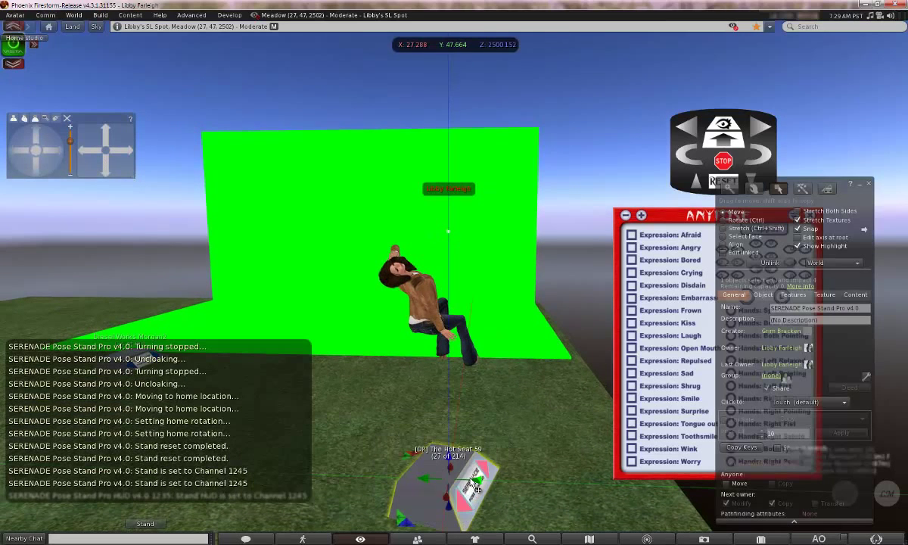
drag(476, 492, 427, 454)
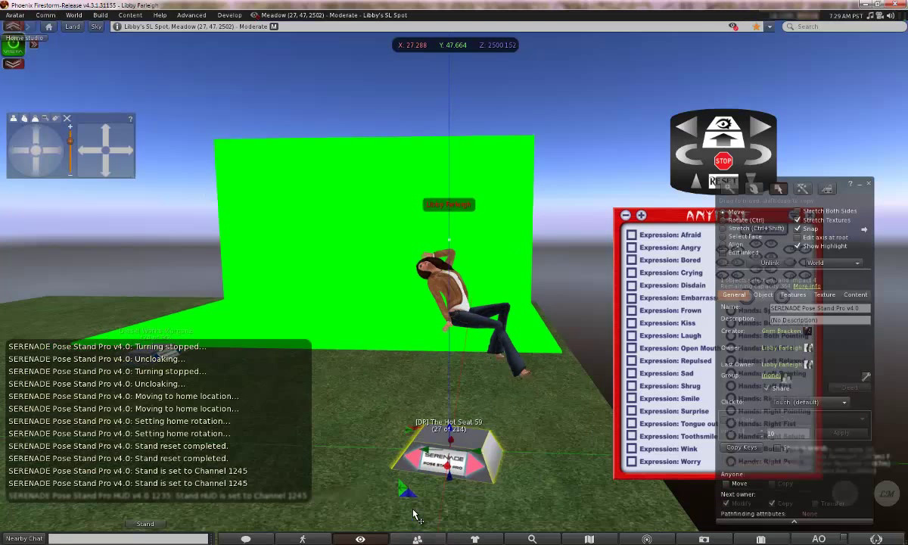
drag(441, 503, 447, 499)
drag(463, 446, 401, 298)
key(Escape)
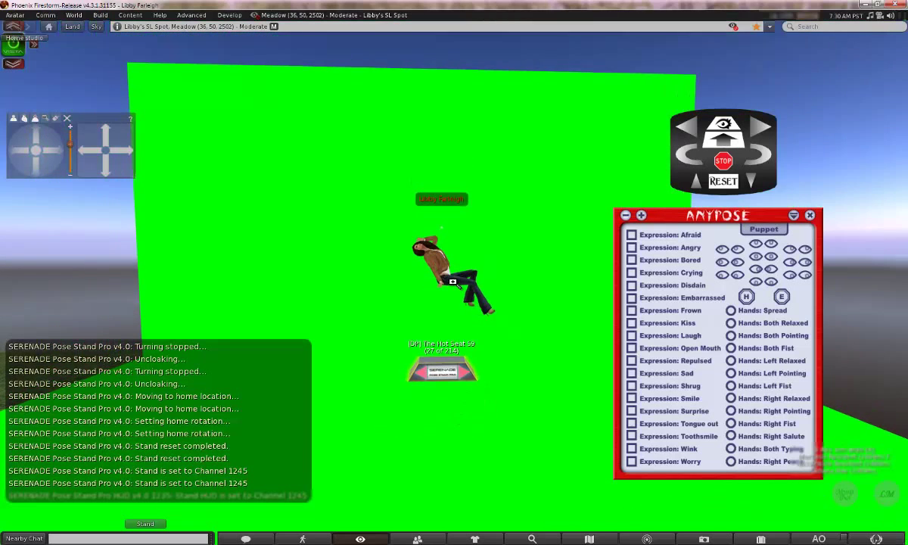
key(ctrl+3)
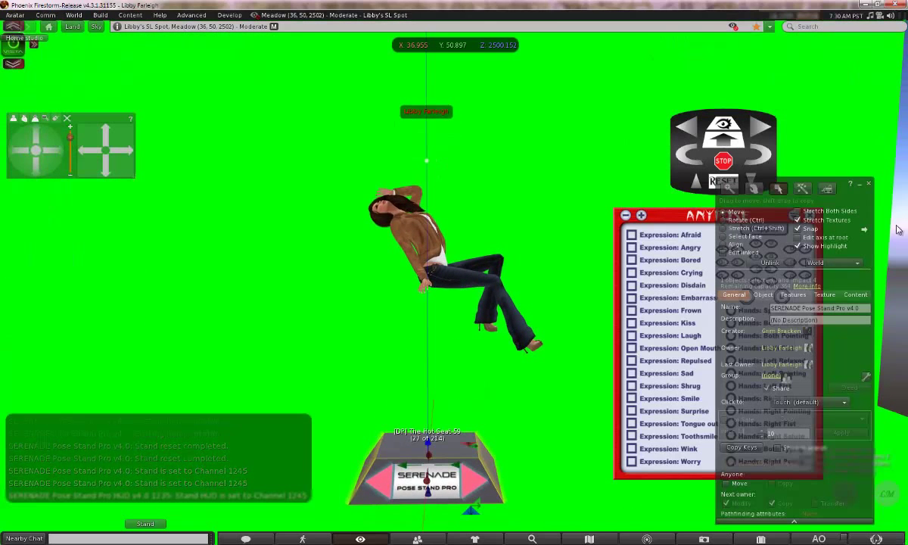
click(868, 184)
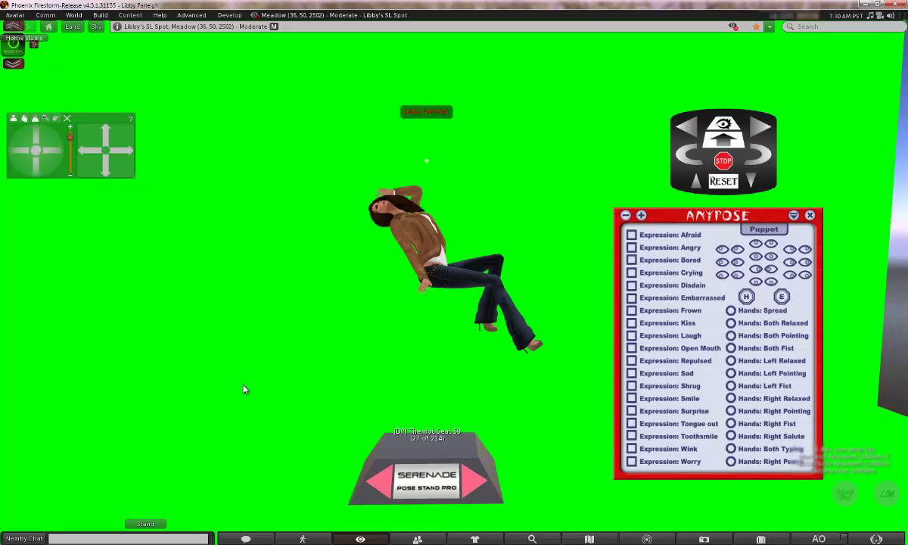
- Frame the avatar's face and shoulders closely against the green backdrop
scroll(243, 389, down, 3)
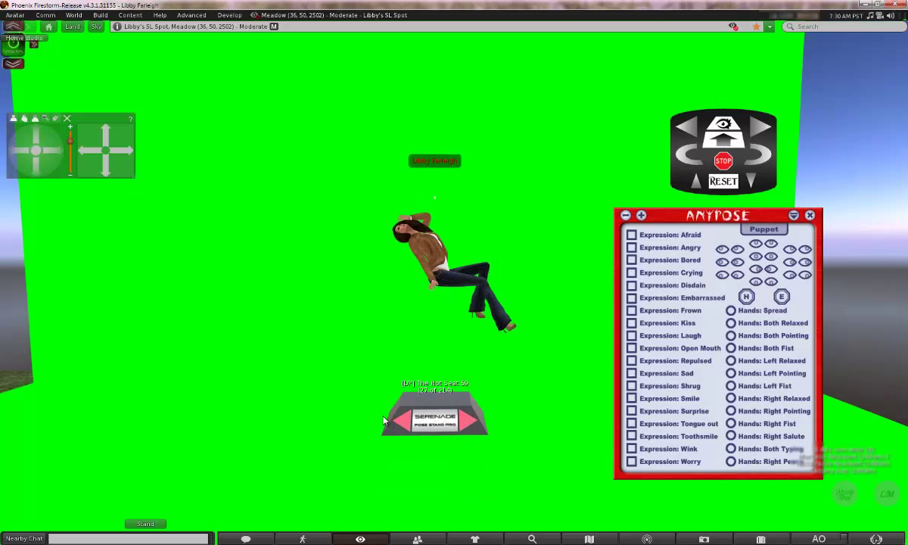
scroll(386, 423, up, 3)
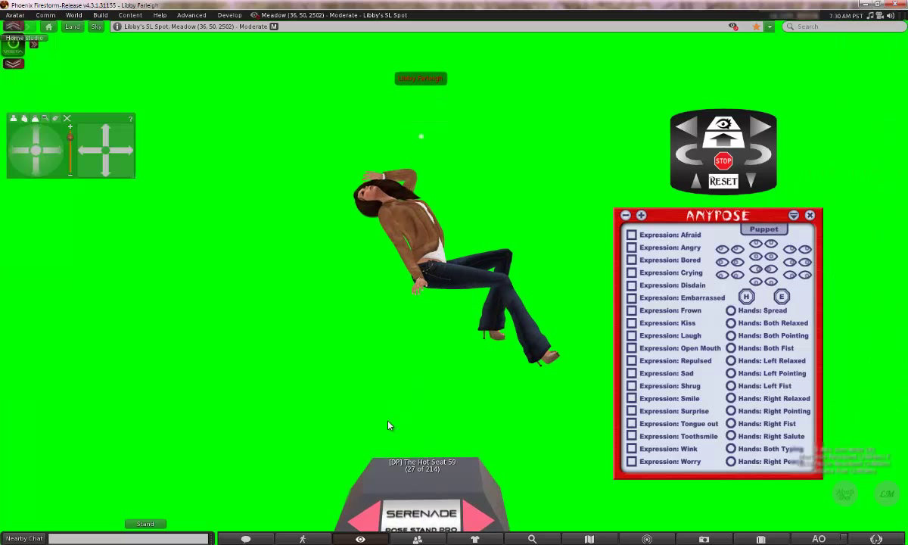
scroll(387, 426, down, 3)
scroll(387, 425, up, 3)
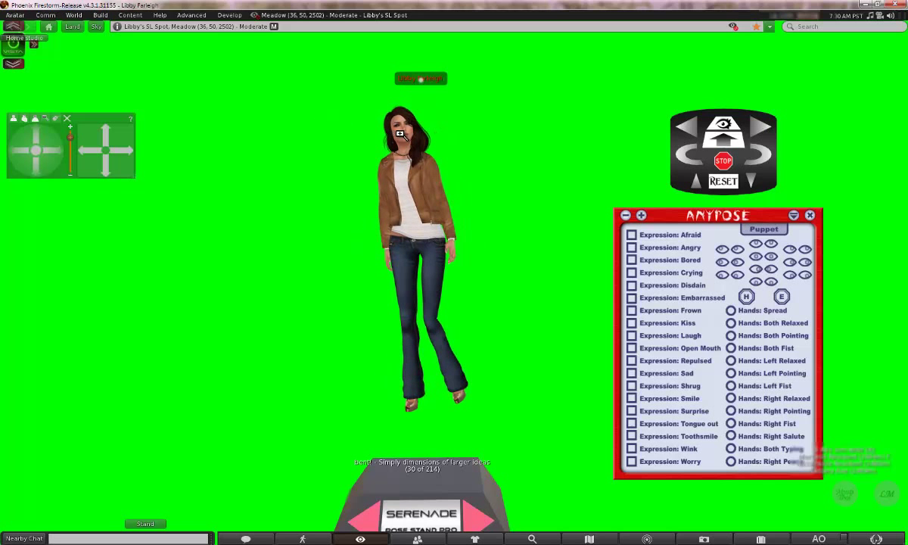
scroll(399, 133, up, 5)
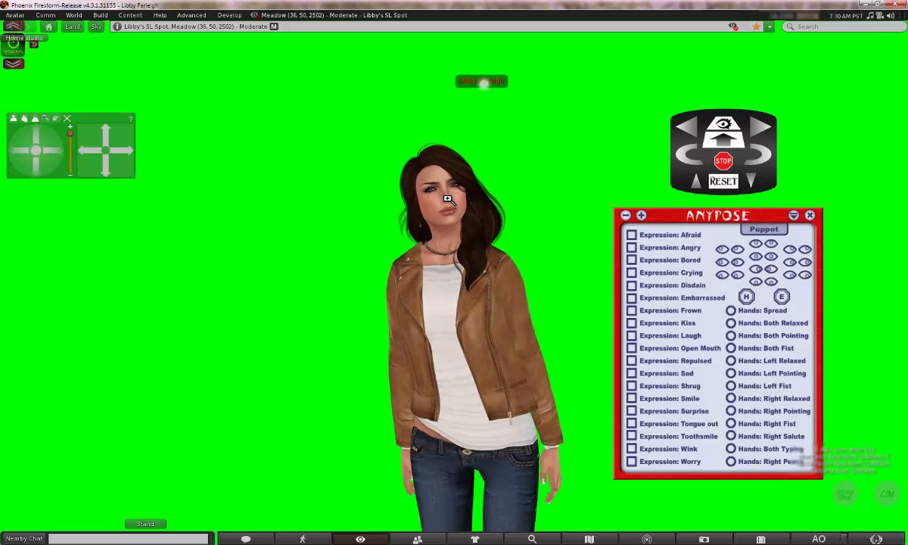
scroll(454, 283, up, 5)
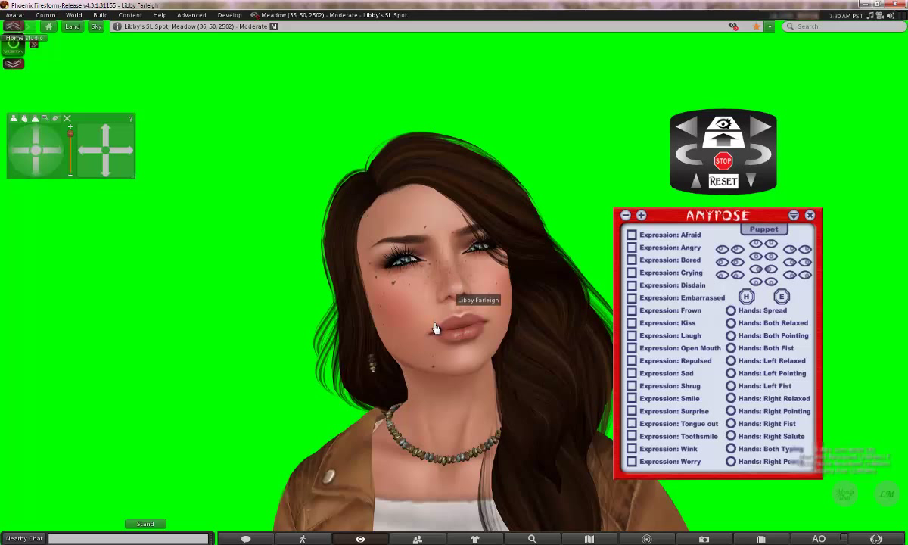
drag(430, 351, 454, 265)
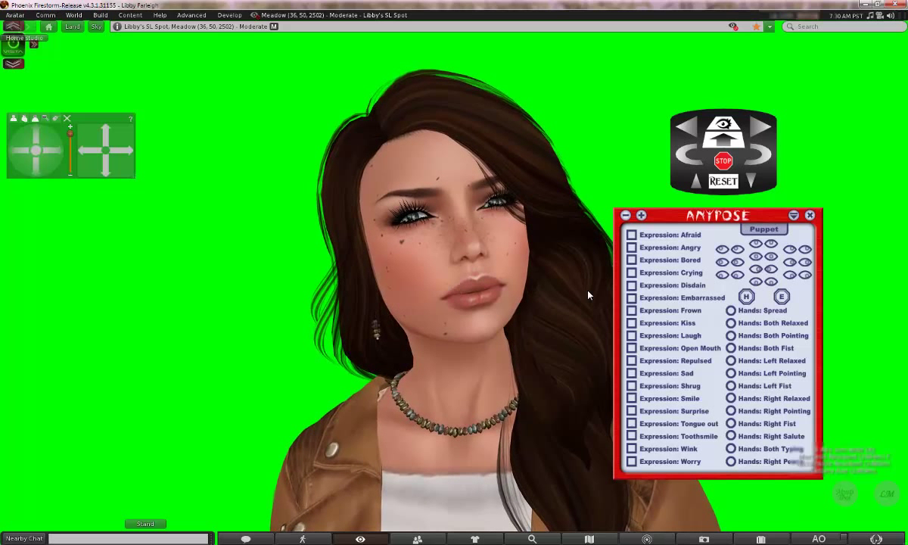
- Try the topmost pair of AnyPose eye directions on the avatar and reset the eyes
click(755, 246)
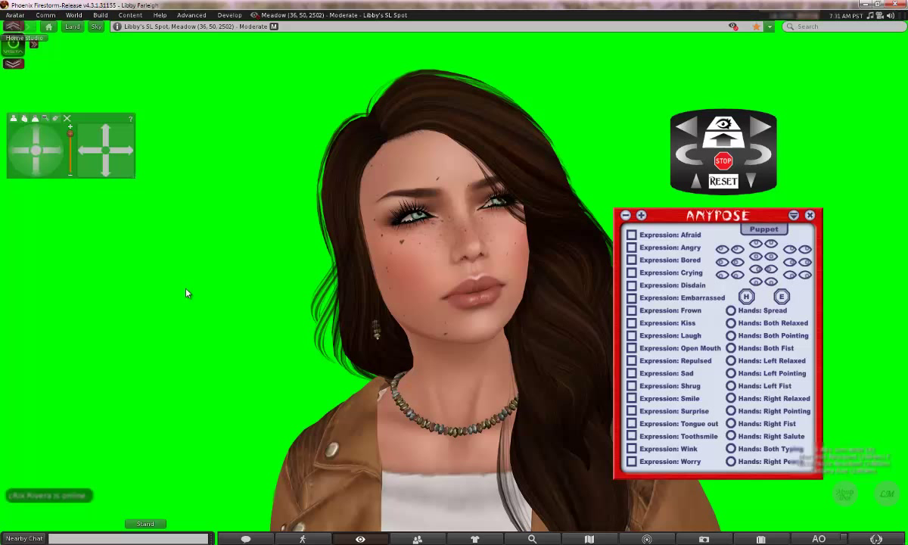
click(770, 245)
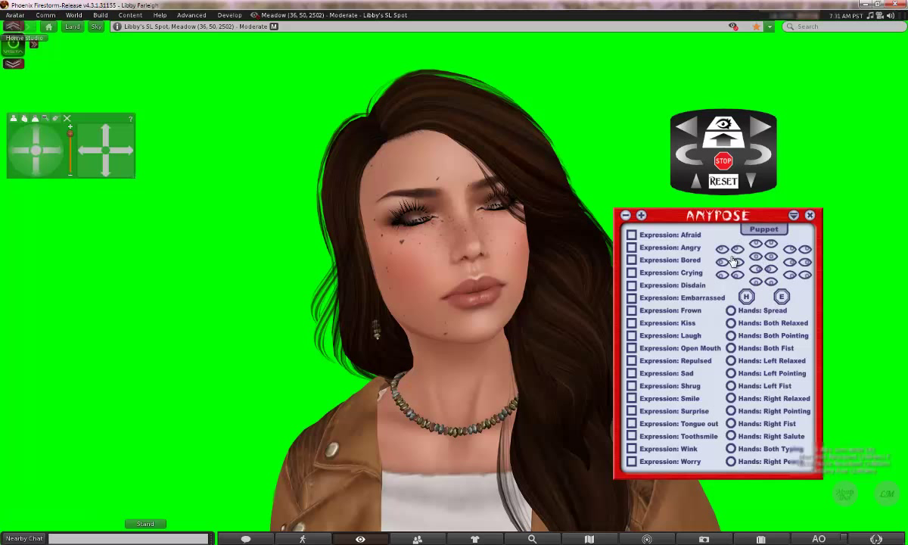
click(780, 297)
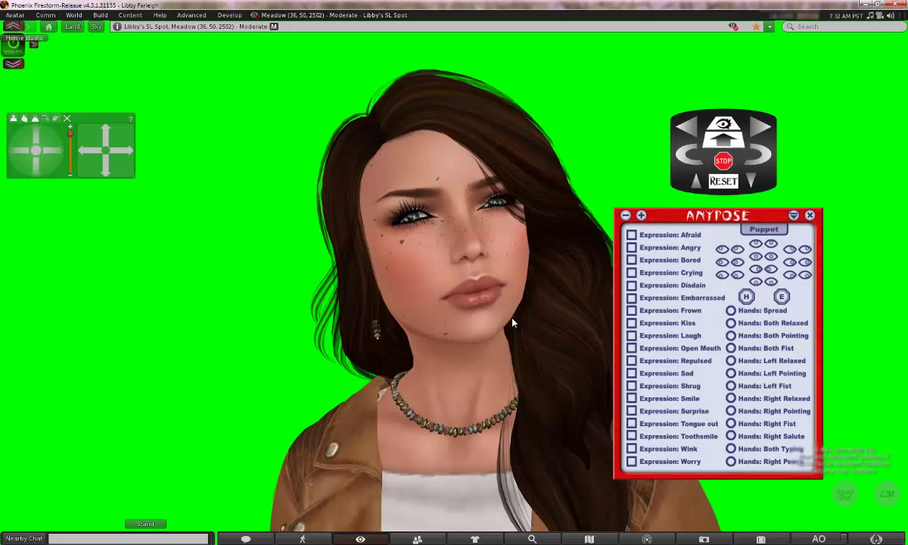
- Try the AnyPose Toothsmile expression, and apply the Left Relaxed hand pose while viewing the avatar's left hand up close
click(631, 437)
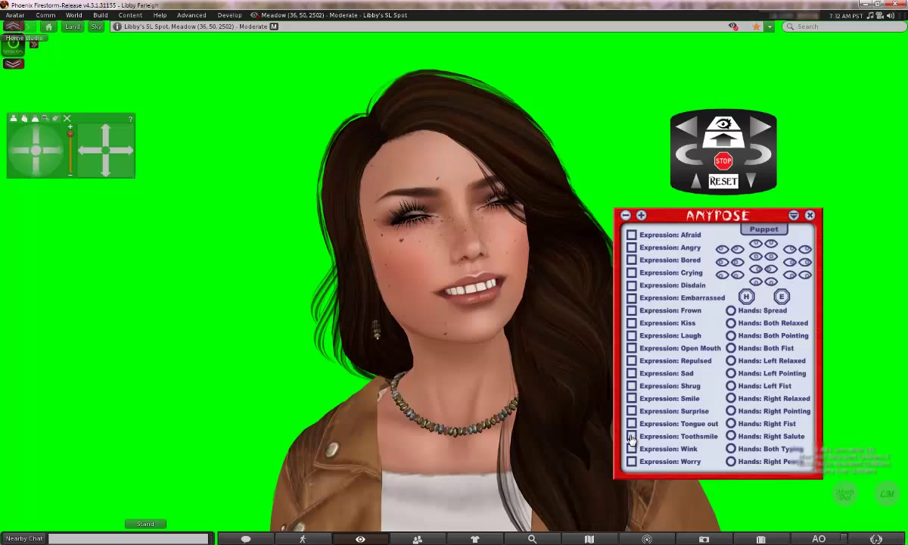
key(Escape)
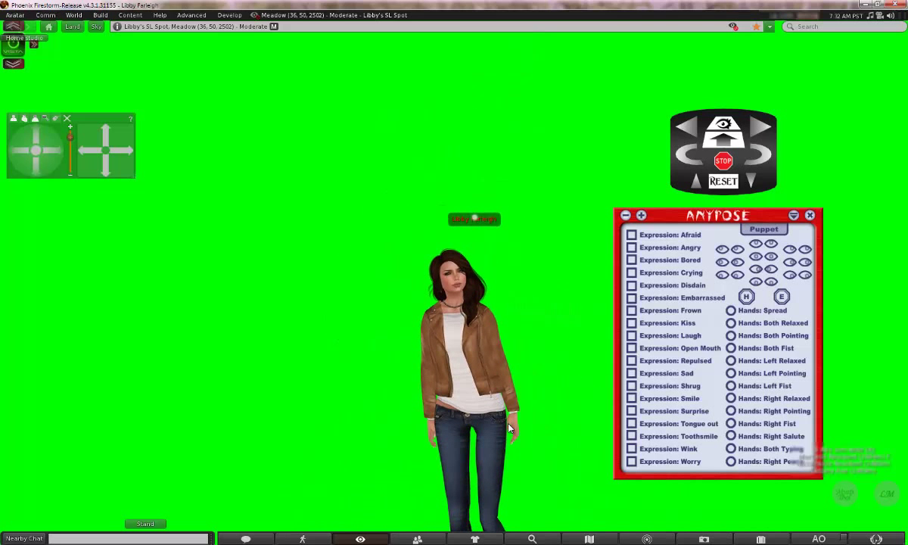
scroll(508, 428, up, 3)
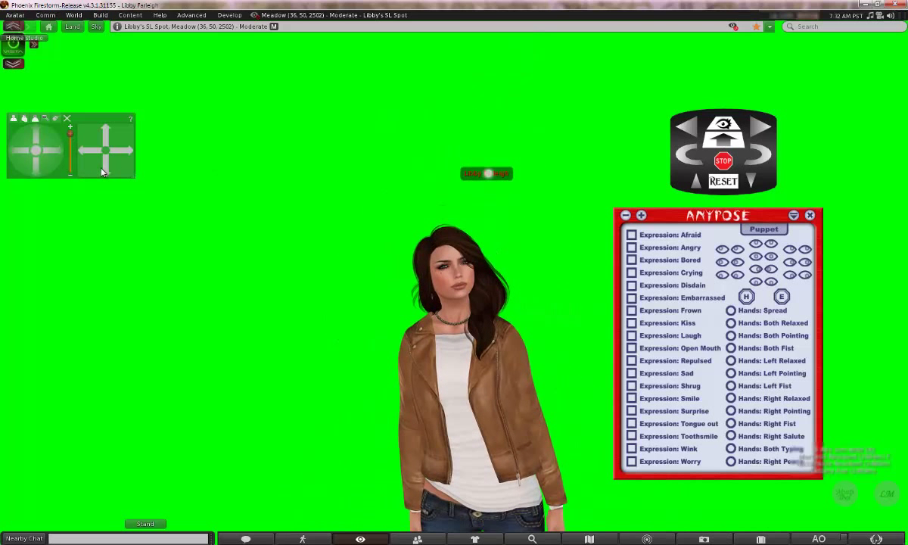
drag(102, 172, 102, 172)
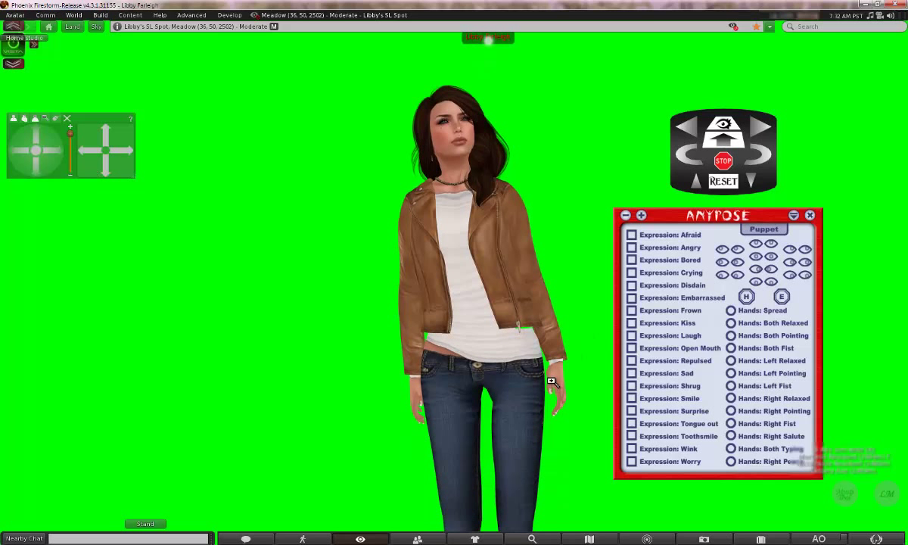
alt+click(520, 362)
drag(454, 283, 454, 283)
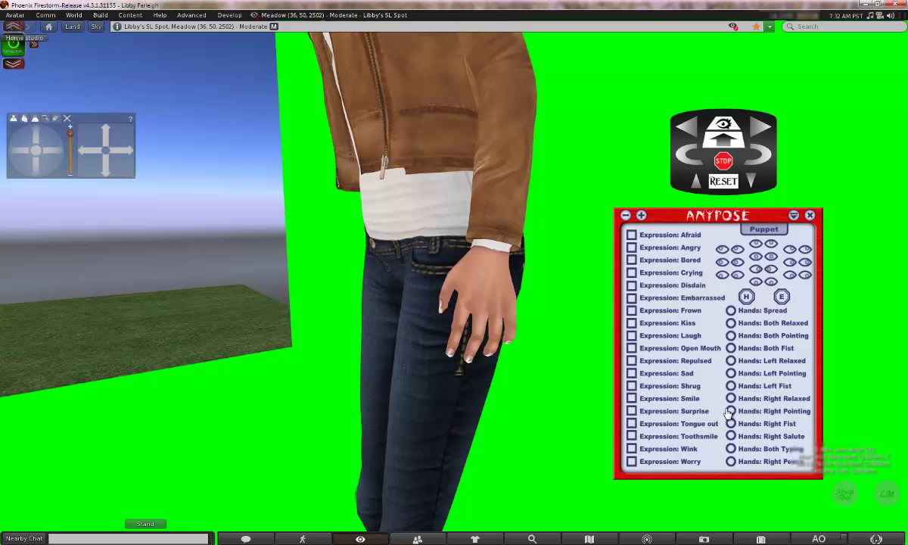
click(730, 360)
key(Escape)
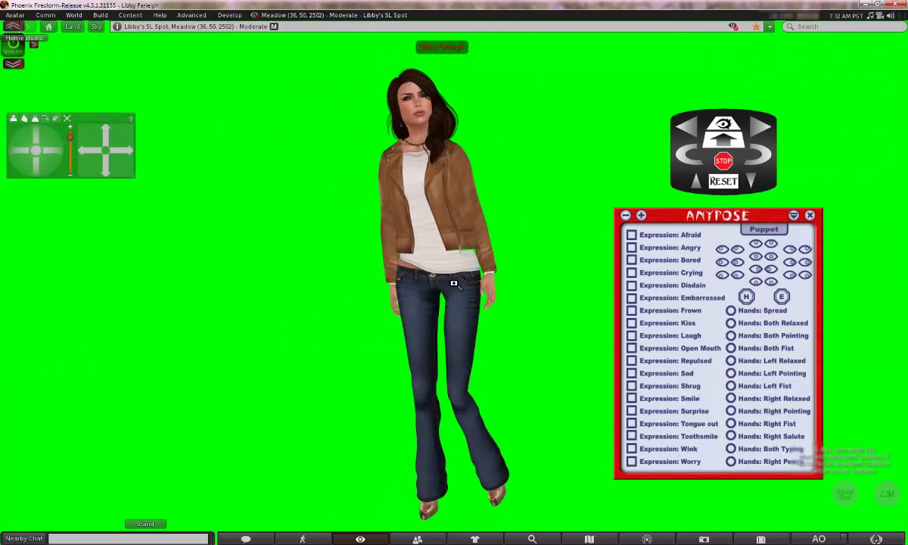
- Toggle the Vista animation overrider on and off again while checking the avatar's left hand and full body
scroll(464, 282, up, 3)
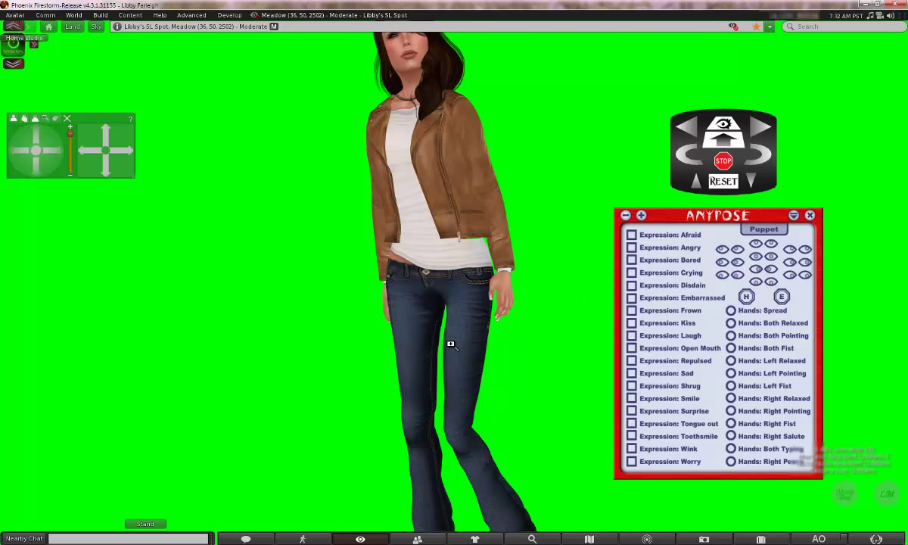
scroll(458, 318, down, 3)
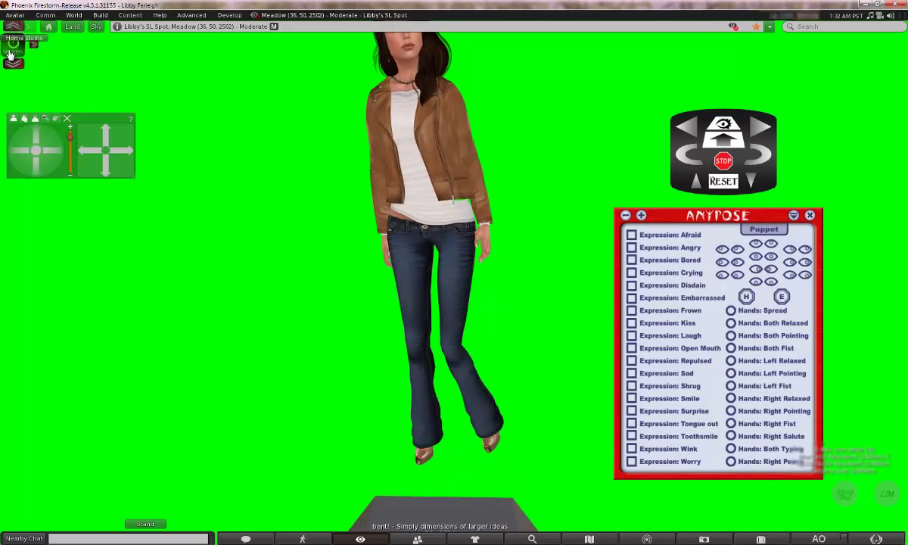
click(12, 47)
key(Up)
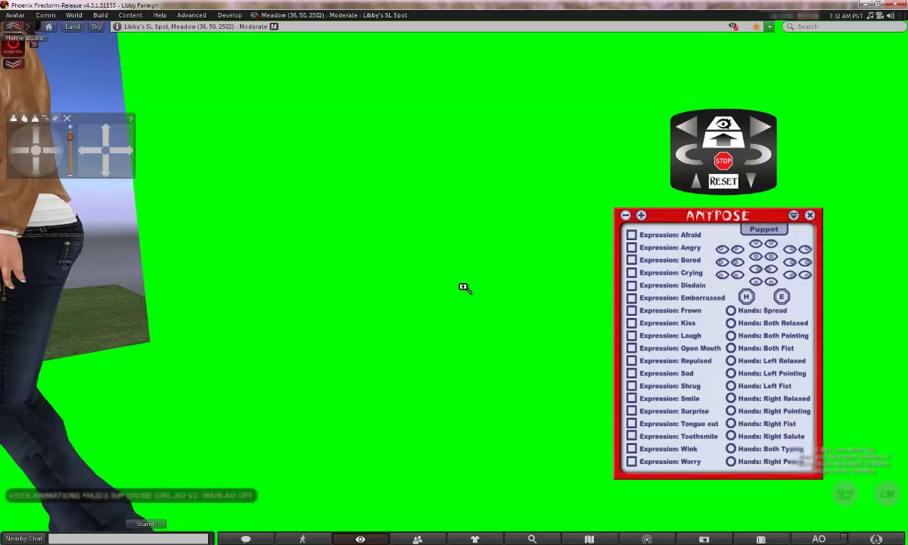
scroll(454, 283, up, 3)
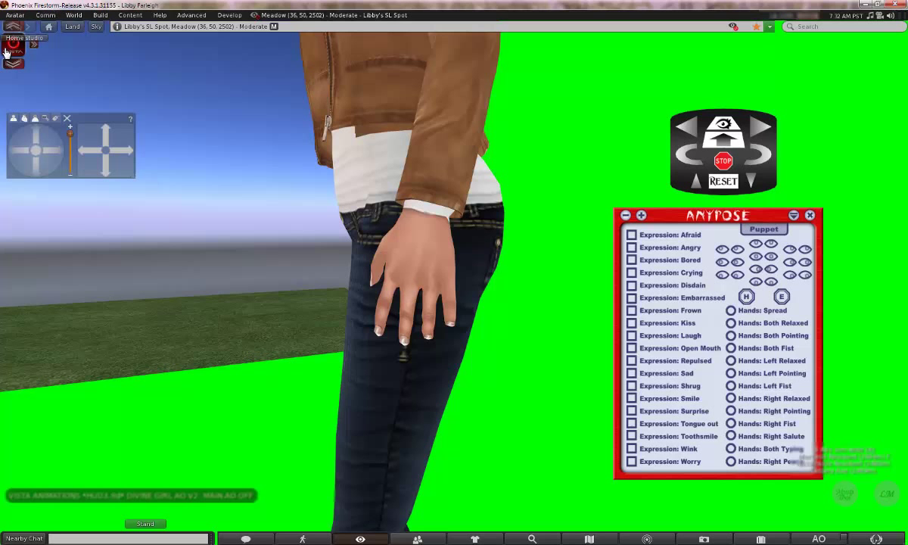
scroll(437, 278, down, 5)
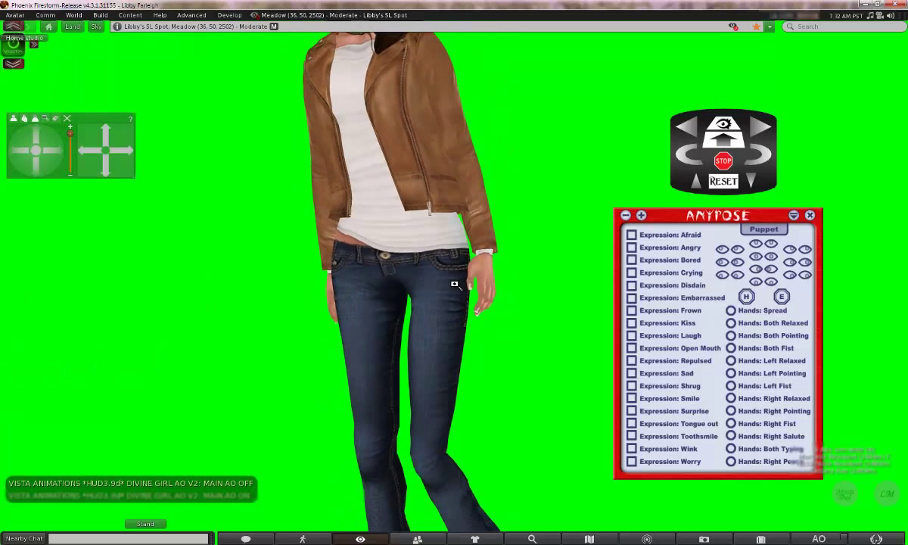
scroll(446, 309, down, 2)
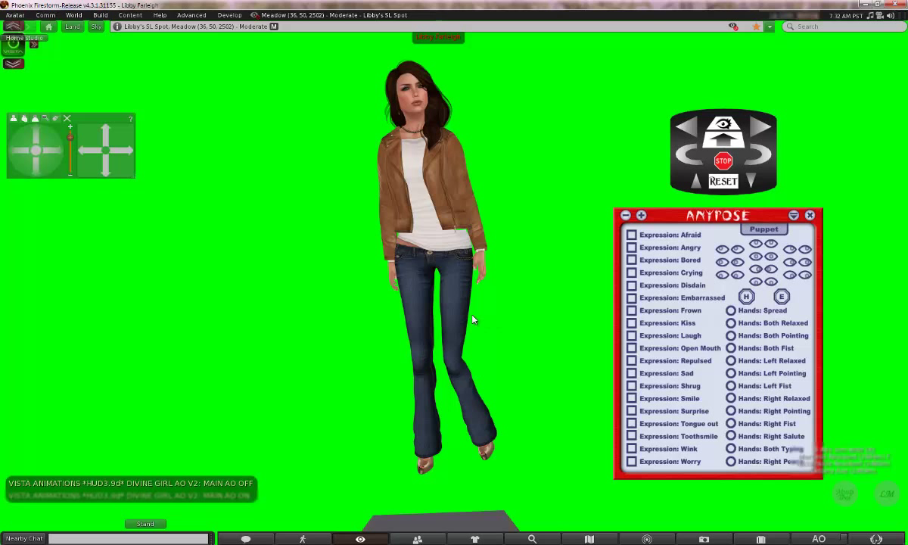
- Open the AnyPose puppet selection, dismiss it without choosing another avatar, and minimize the AnyPose HUD
click(774, 230)
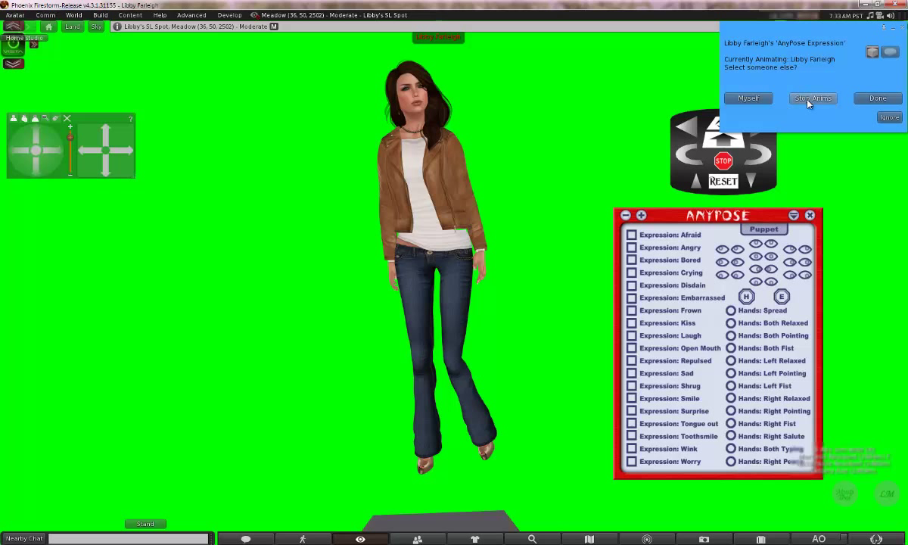
click(877, 98)
click(792, 215)
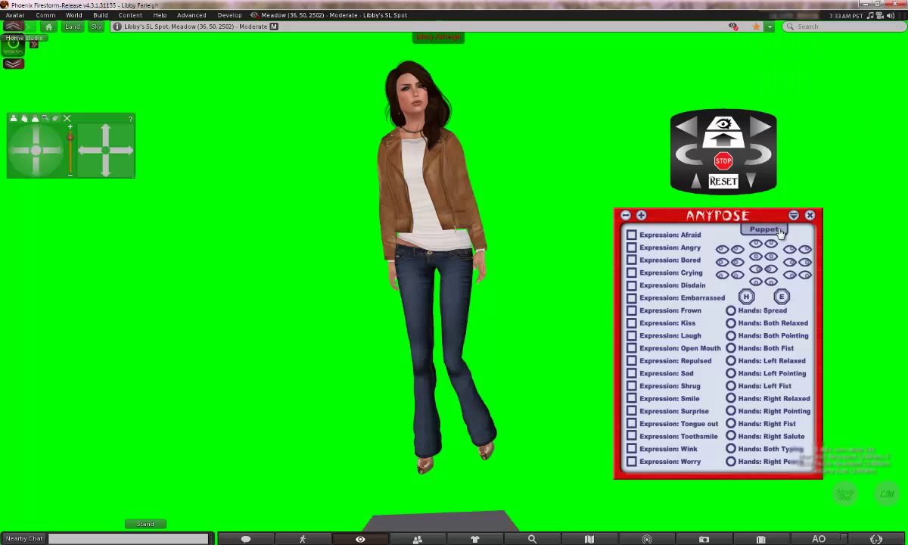
- Zoom the camera out and in on the avatar's upper body, and move the camera controls window closer to the avatar
scroll(496, 359, down, 2)
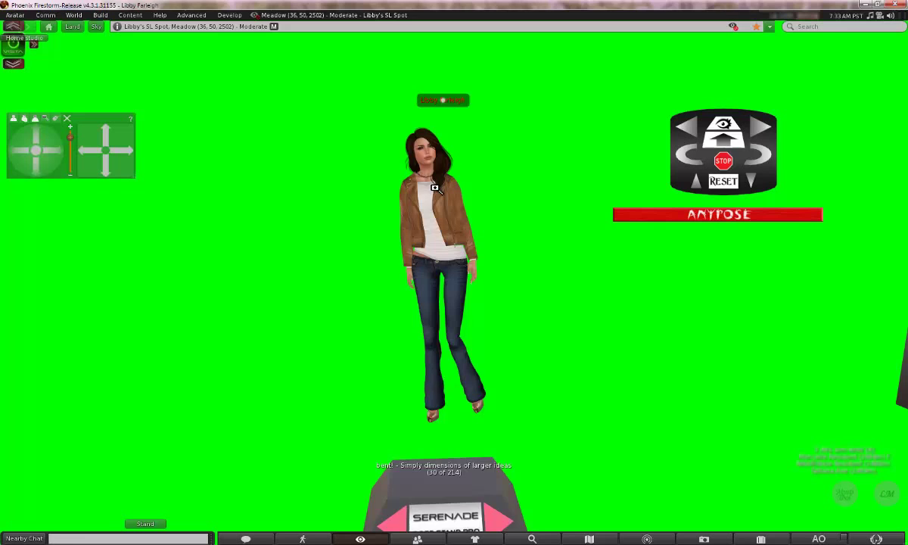
scroll(450, 276, up, 3)
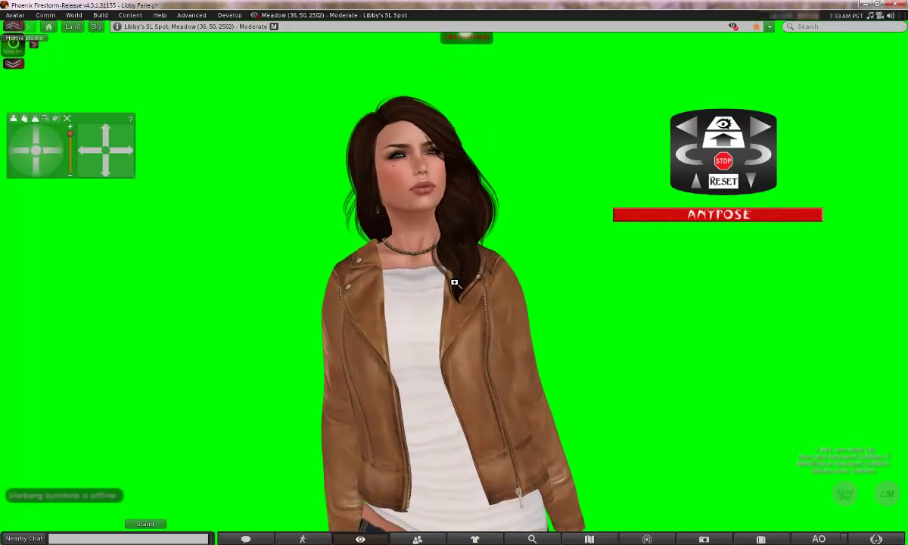
key(Escape)
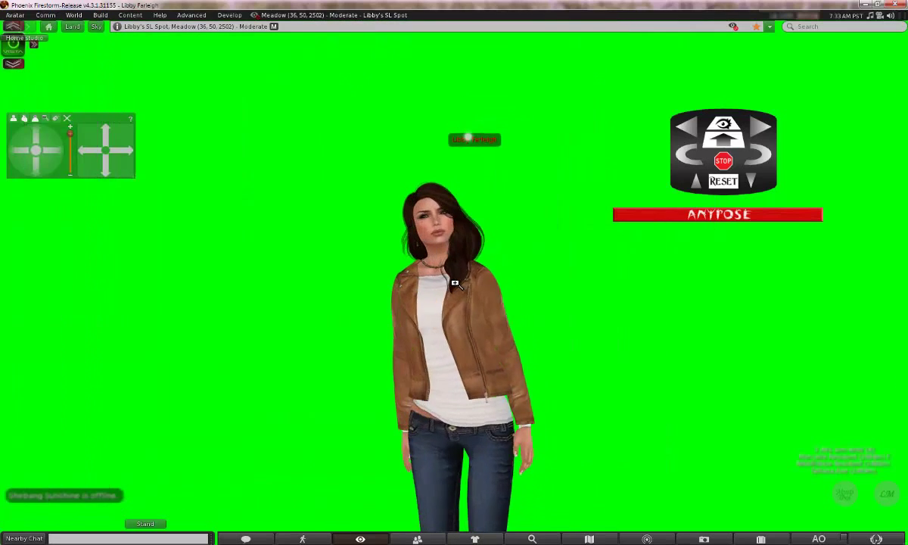
scroll(453, 283, up, 5)
scroll(454, 283, down, 2)
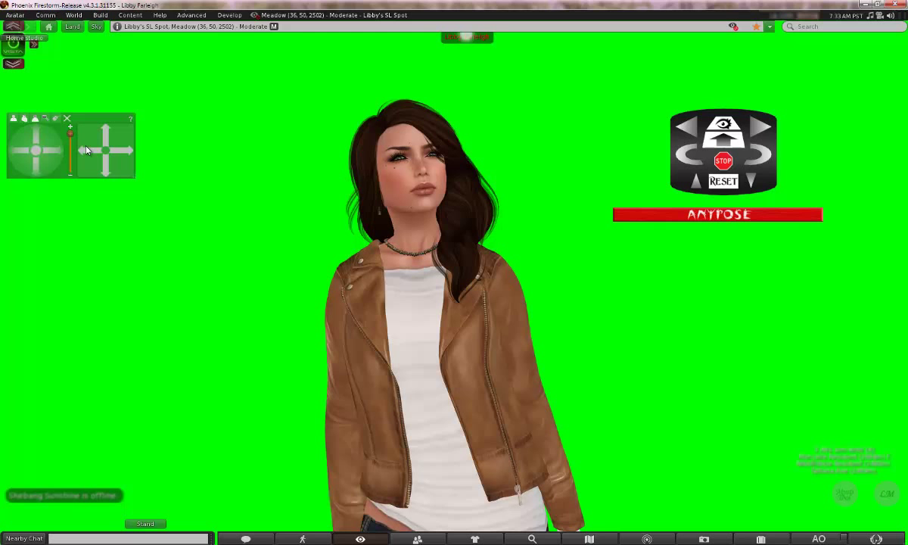
drag(87, 121, 153, 141)
click(153, 139)
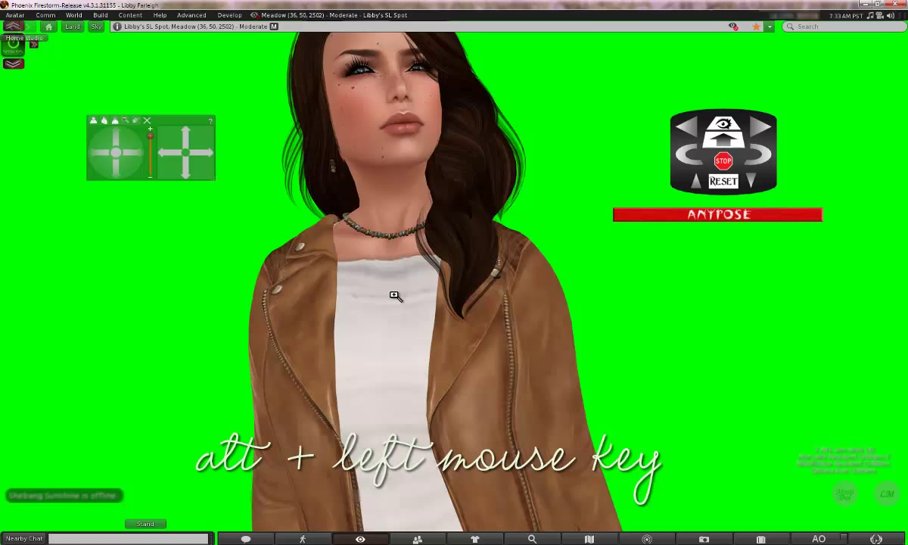
- Frame the avatar's head and shoulders with the mouse camera, and reset the view to its default
drag(394, 295, 460, 265)
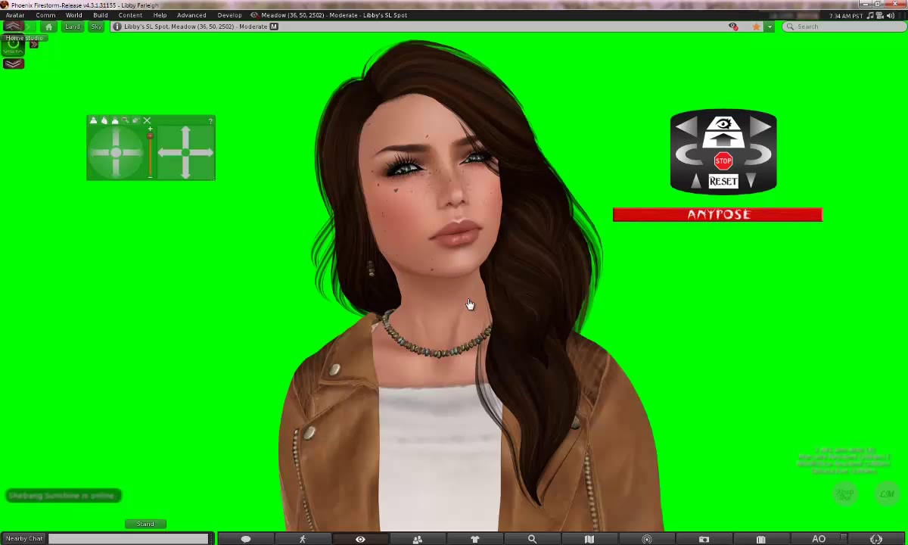
key(Escape)
key(Escape)
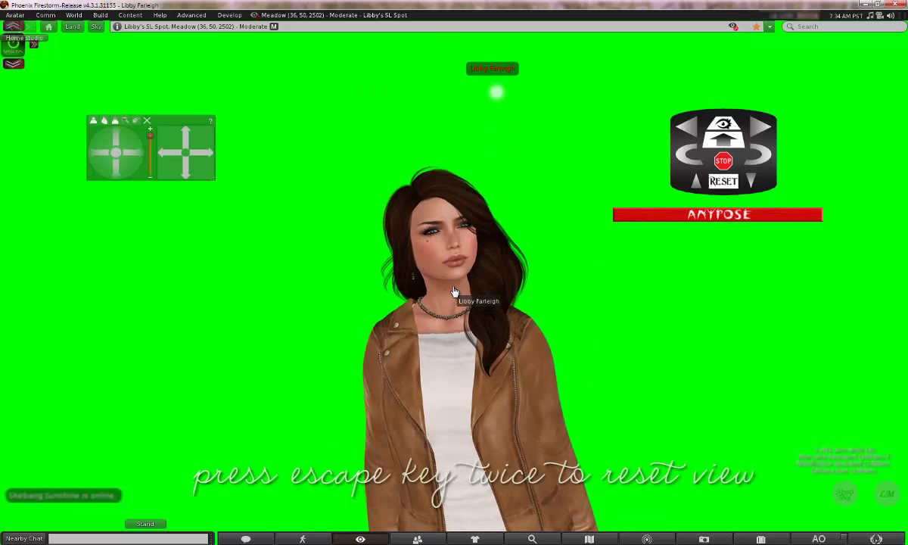
key(Escape)
key(Escape)
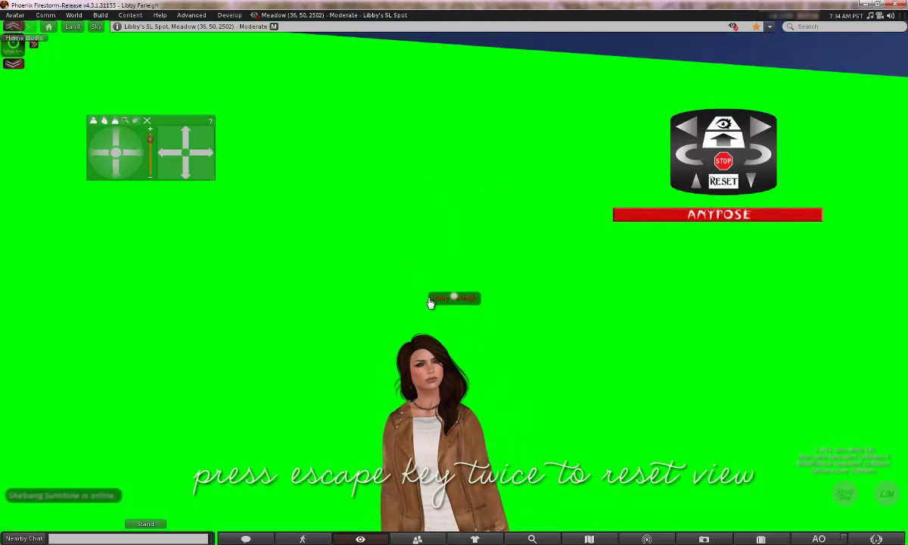
- Focus the camera on the avatar's torso, and try the zoom-in shortcut and closer and wider zoom levels
alt+click(433, 460)
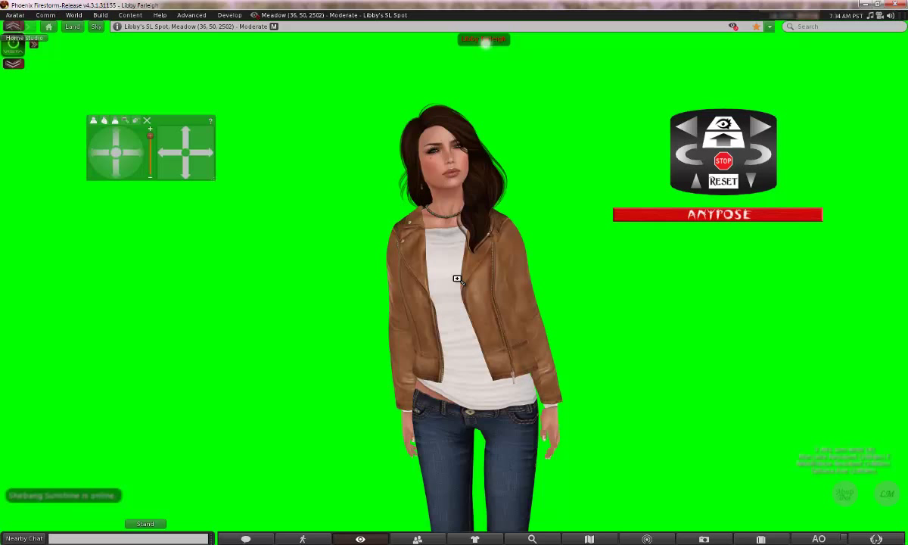
scroll(453, 283, up, 3)
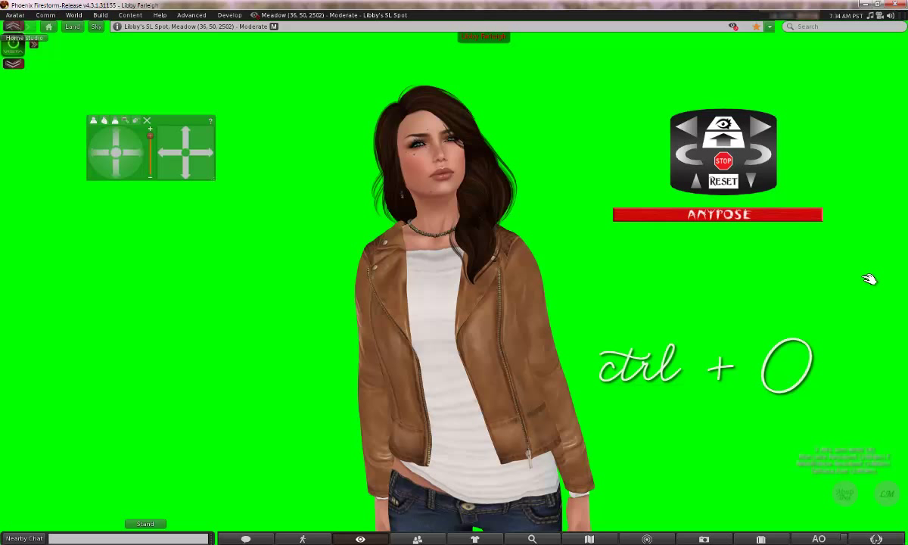
key(ctrl+0)
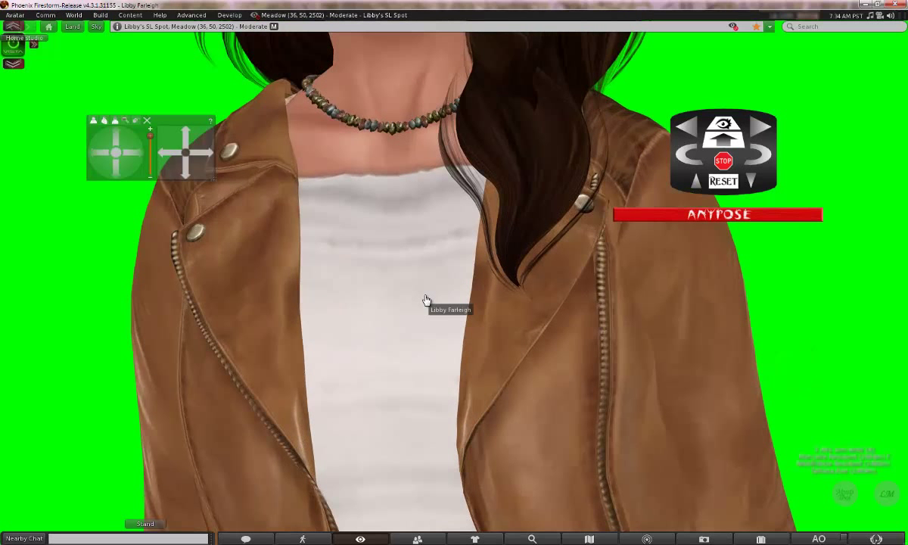
scroll(426, 300, down, 3)
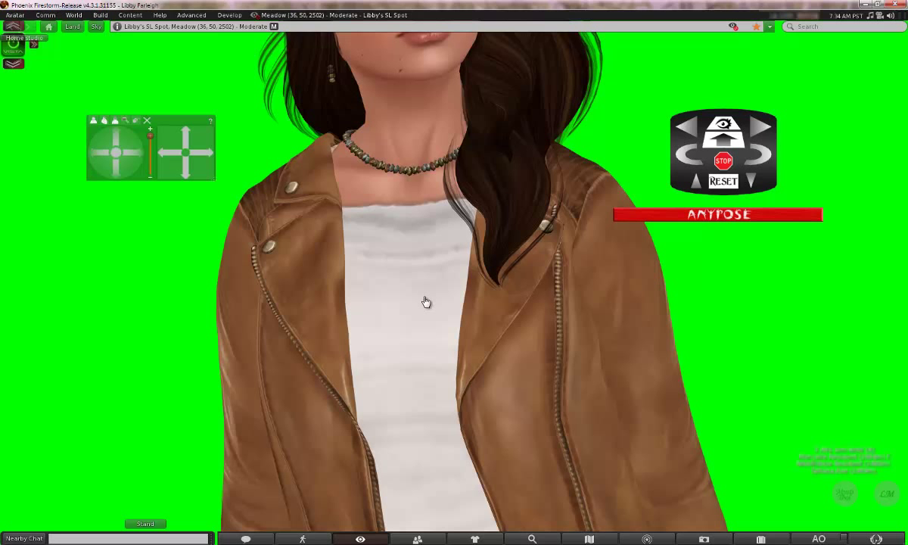
scroll(430, 299, up, 3)
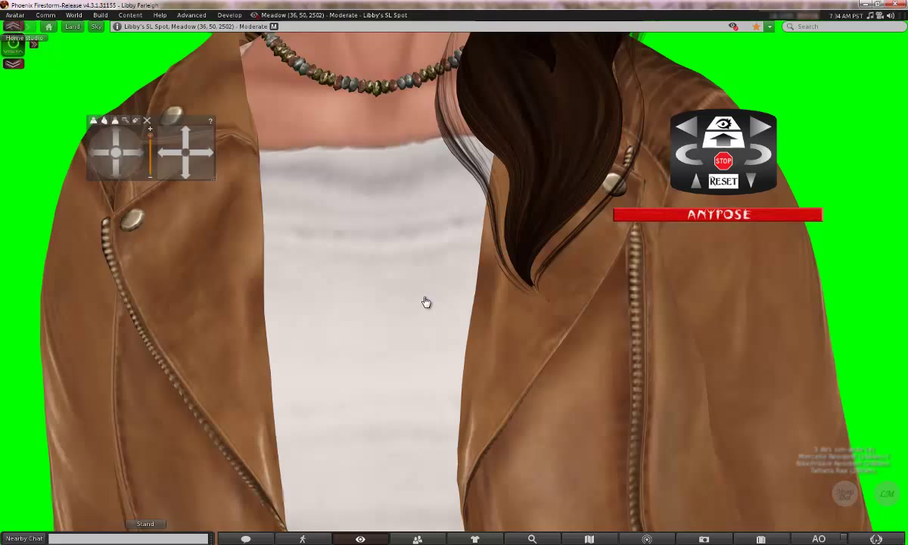
scroll(426, 301, down, 5)
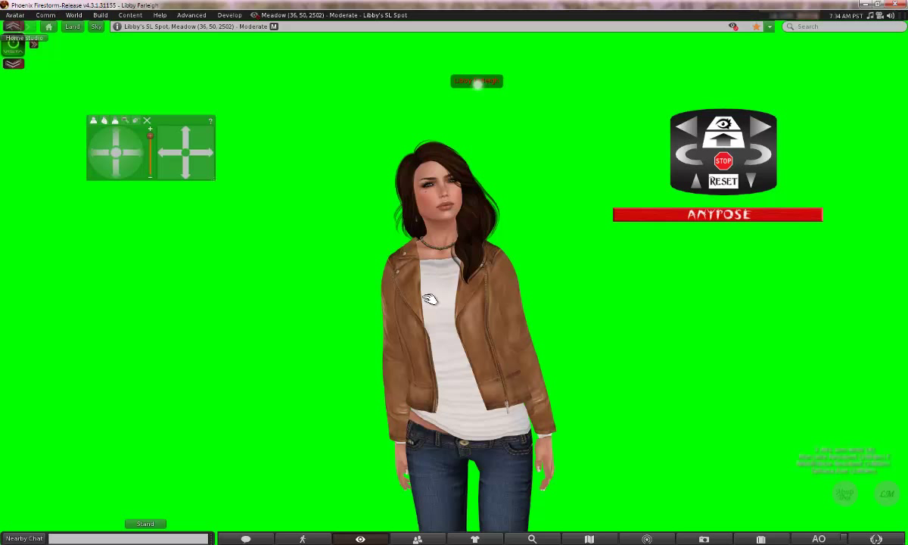
- Zoom in and center the avatar's face and shoulders for a portrait view, and expand the AnyPose HUD again
scroll(430, 299, up, 2)
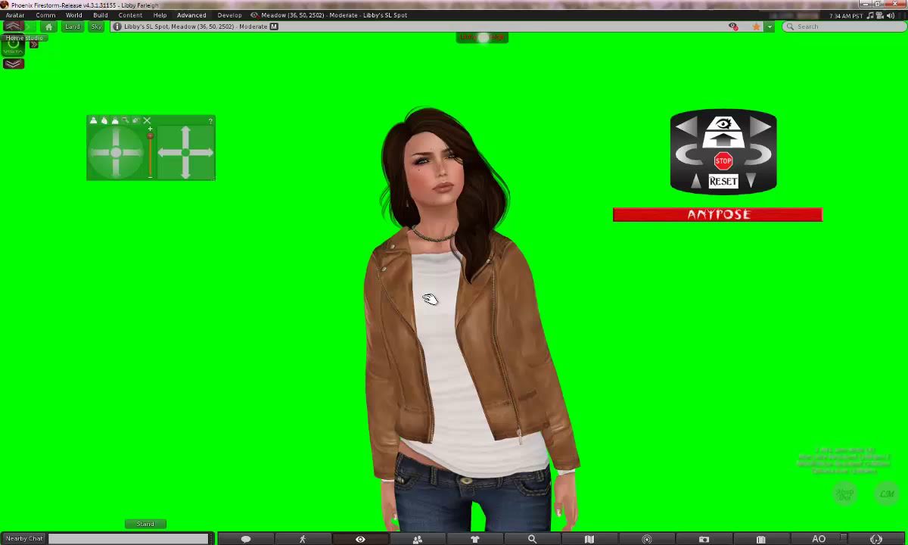
scroll(430, 299, up, 3)
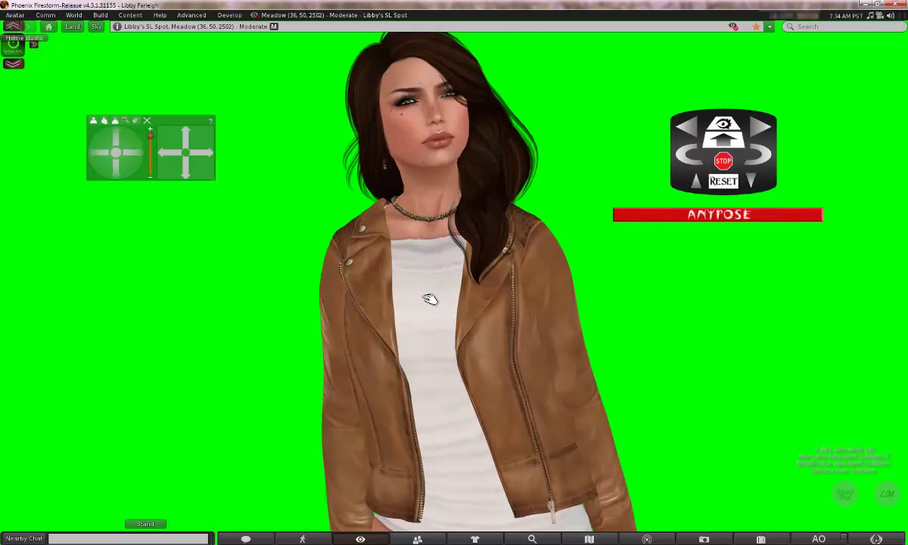
scroll(430, 299, up, 1)
scroll(417, 303, down, 2)
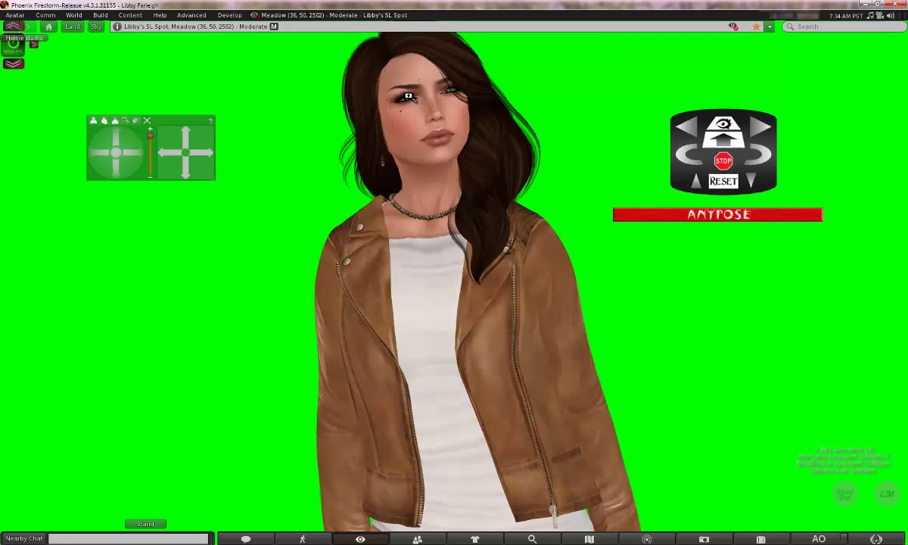
scroll(454, 281, up, 4)
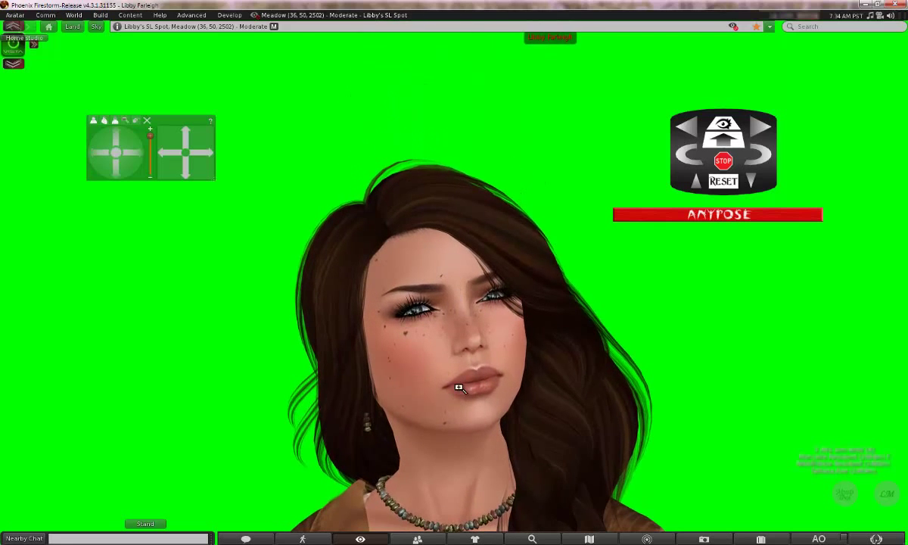
scroll(454, 281, down, 1)
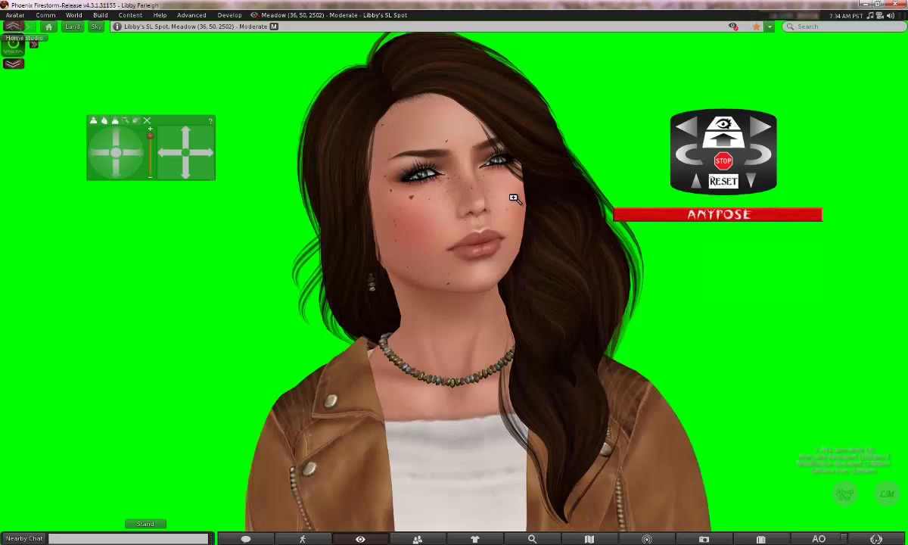
alt+click(471, 199)
drag(454, 282, 454, 283)
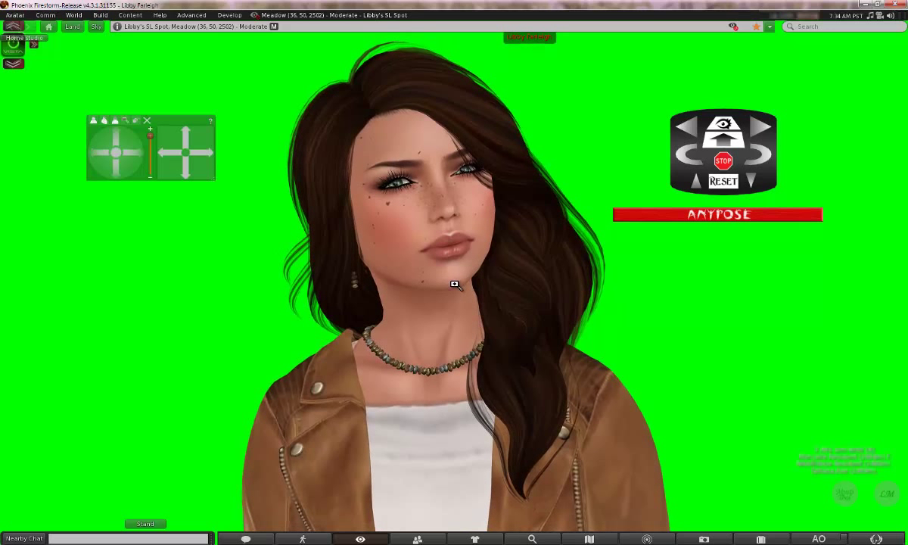
click(715, 216)
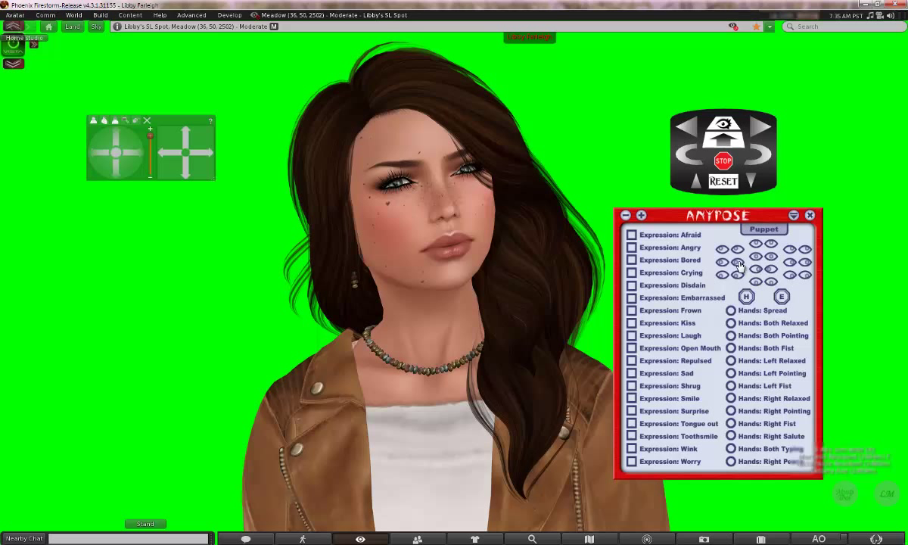
- Collapse the AnyPose HUD and open the Snapshot Preview window, placed clear of the avatar
click(794, 217)
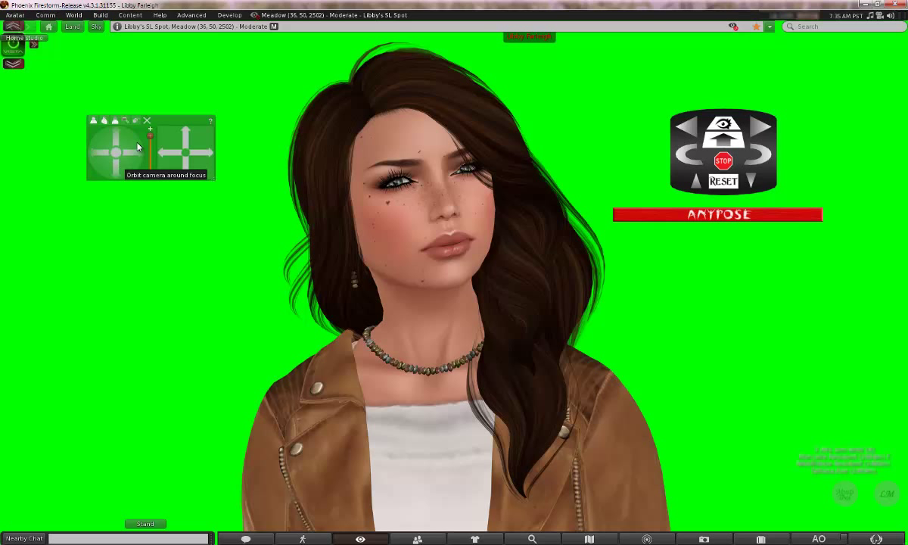
key(ctrl+shift+s)
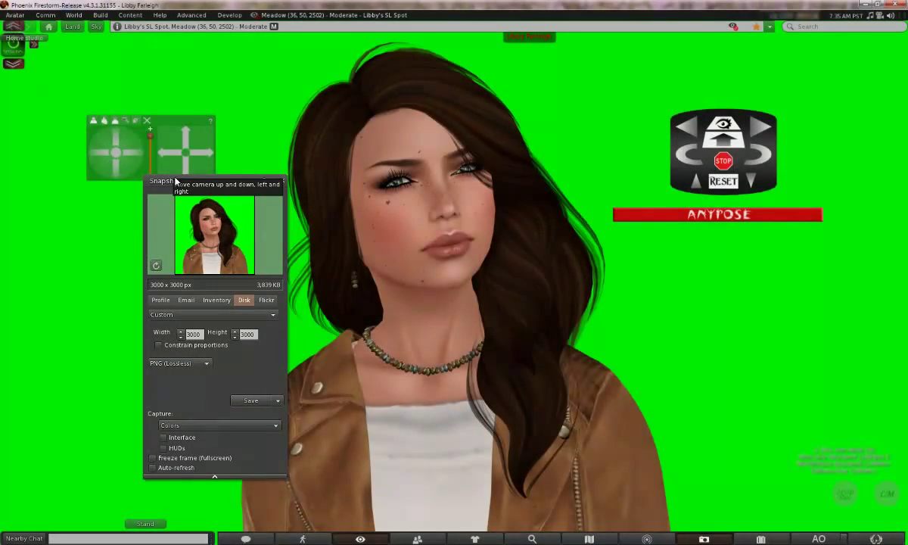
drag(175, 182, 74, 156)
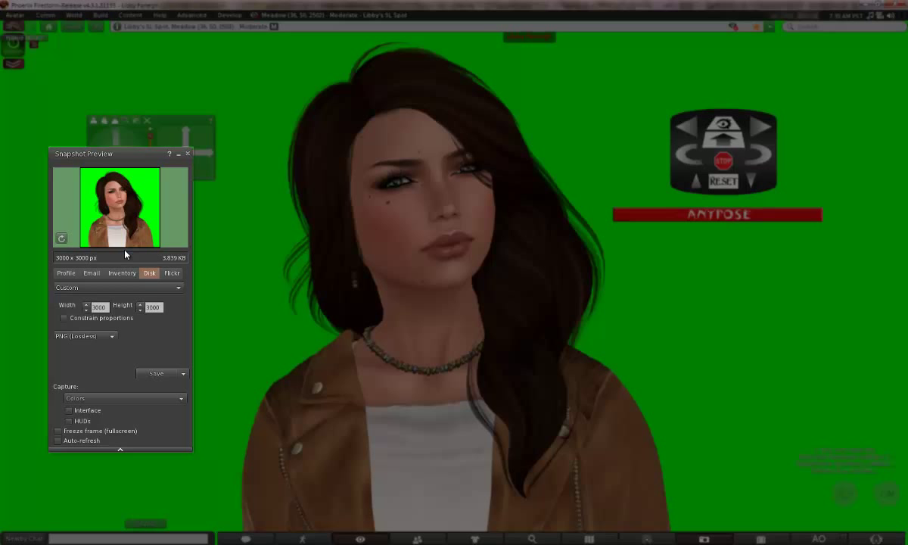
- Choose the Custom resolution for the disk snapshot and check its 3000 x 3000 width and height fields
click(168, 289)
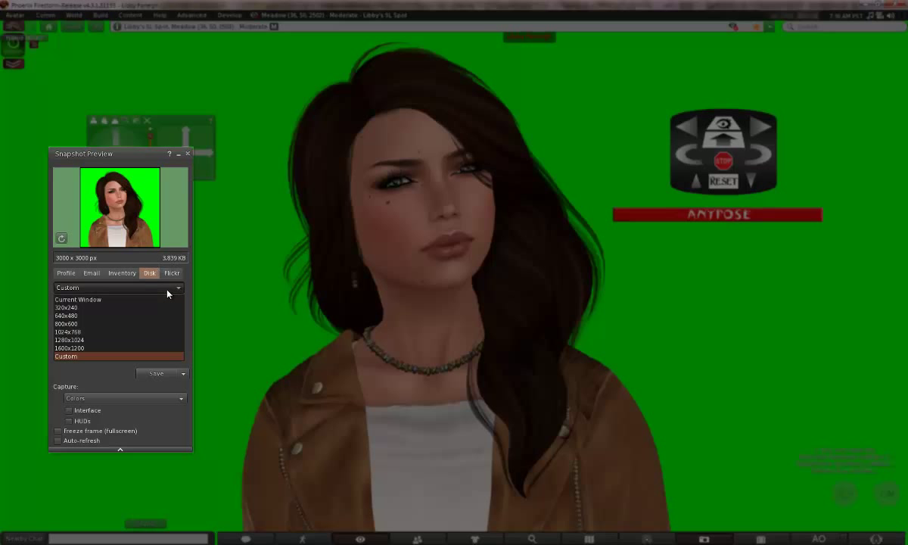
click(118, 359)
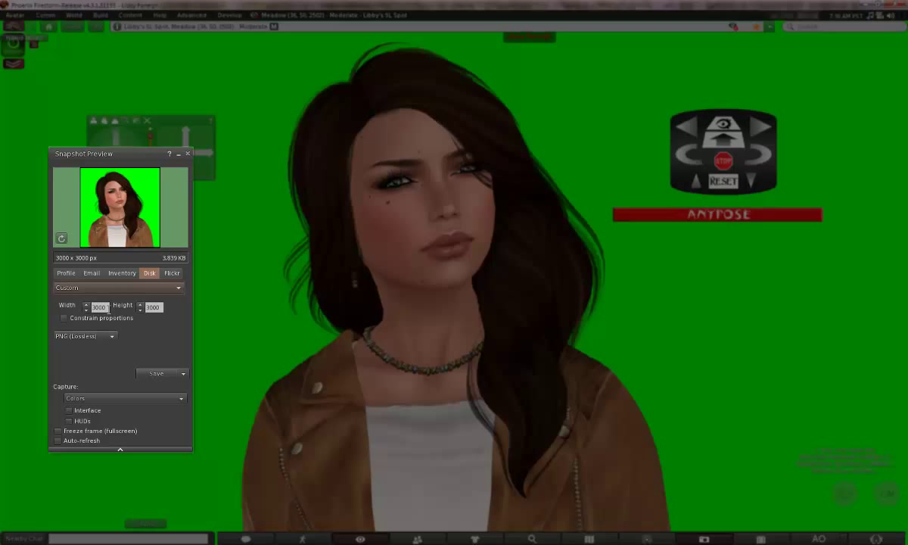
key(Tab)
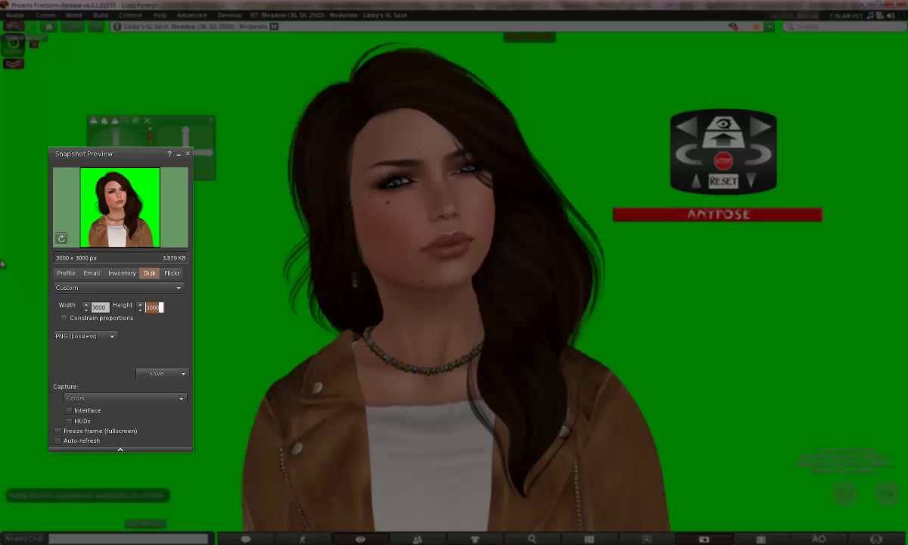
click(100, 306)
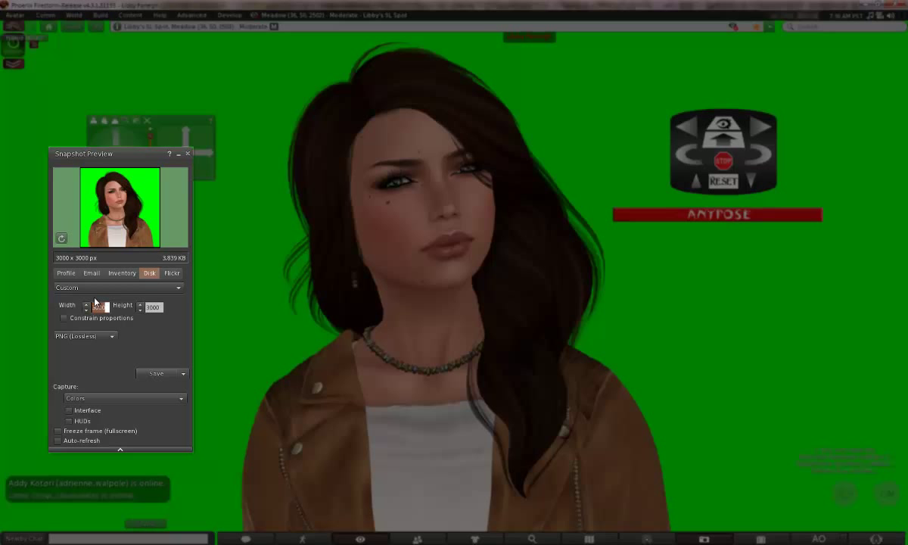
- Keep PNG (Lossless) as the snapshot file format and close the Snapshot Preview window
click(109, 337)
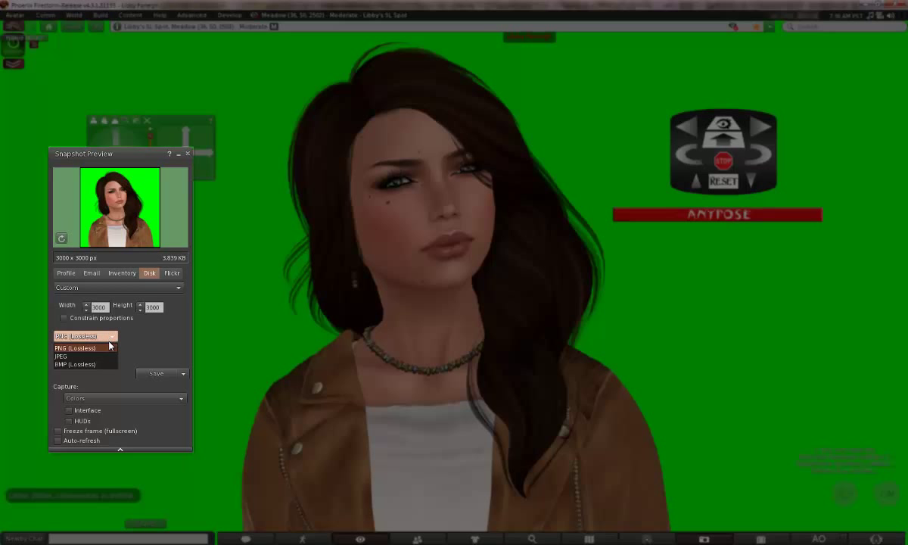
click(101, 338)
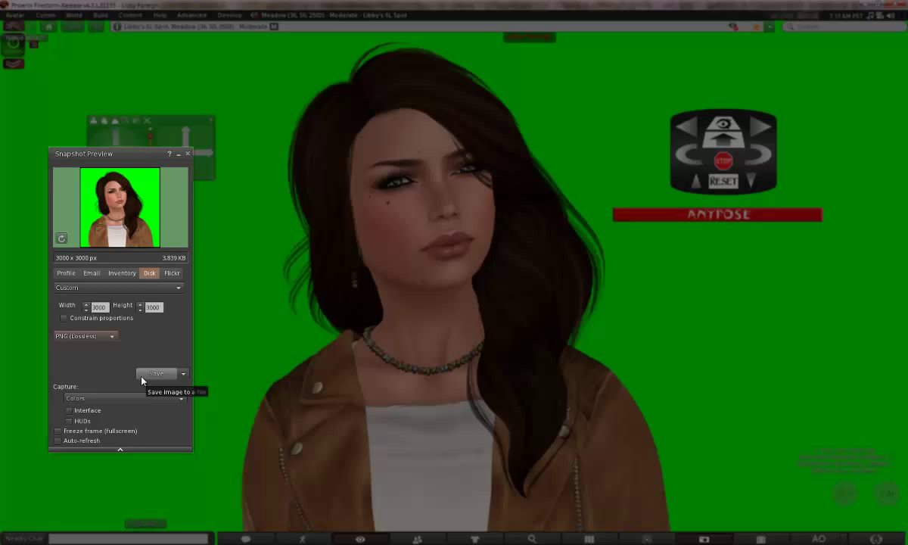
click(189, 154)
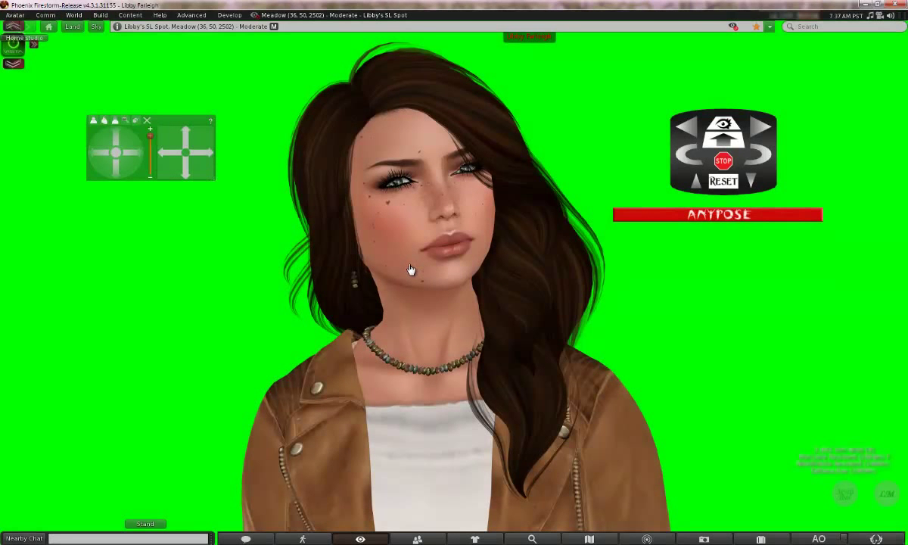
- Zoom out from the portrait and circle the whole green screen set to examine its wall and floor from both sides
scroll(409, 259, down, 5)
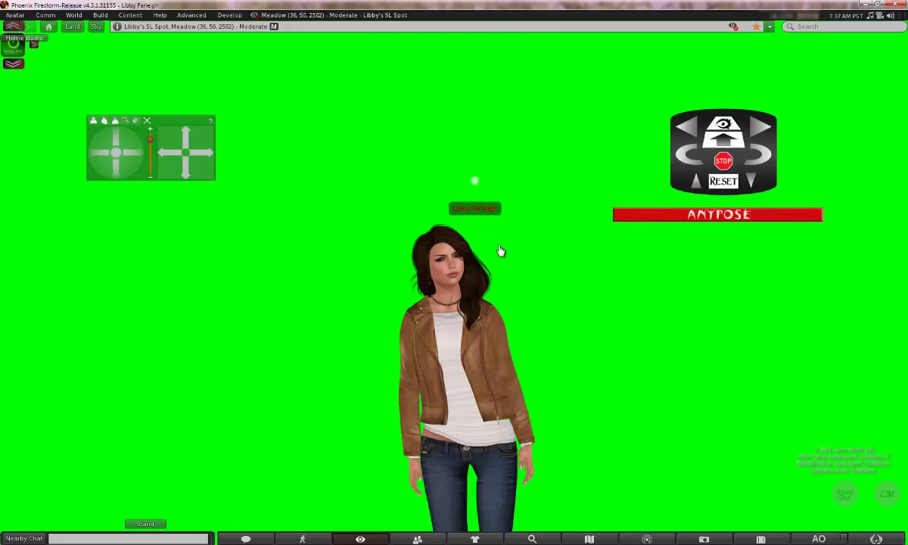
scroll(456, 283, down, 5)
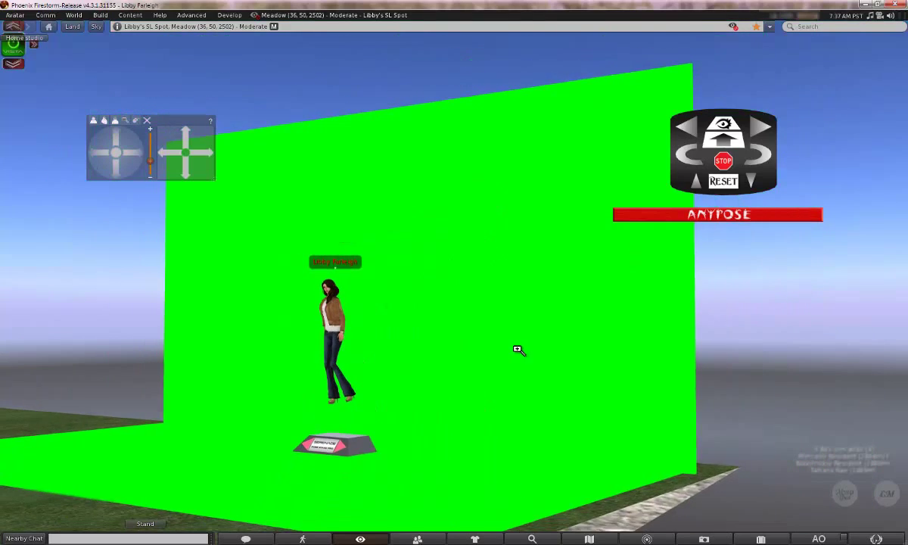
scroll(456, 284, up, 4)
scroll(456, 285, down, 5)
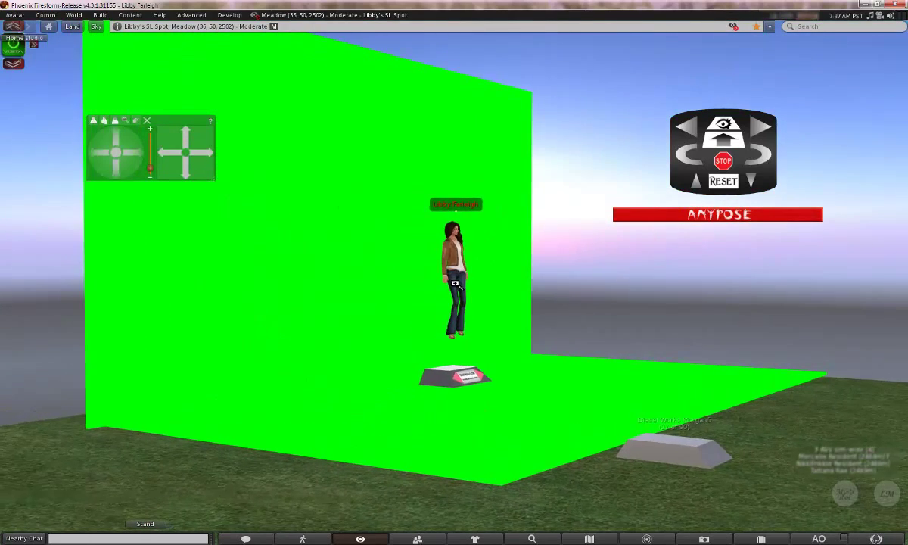
scroll(457, 283, up, 4)
scroll(456, 283, down, 5)
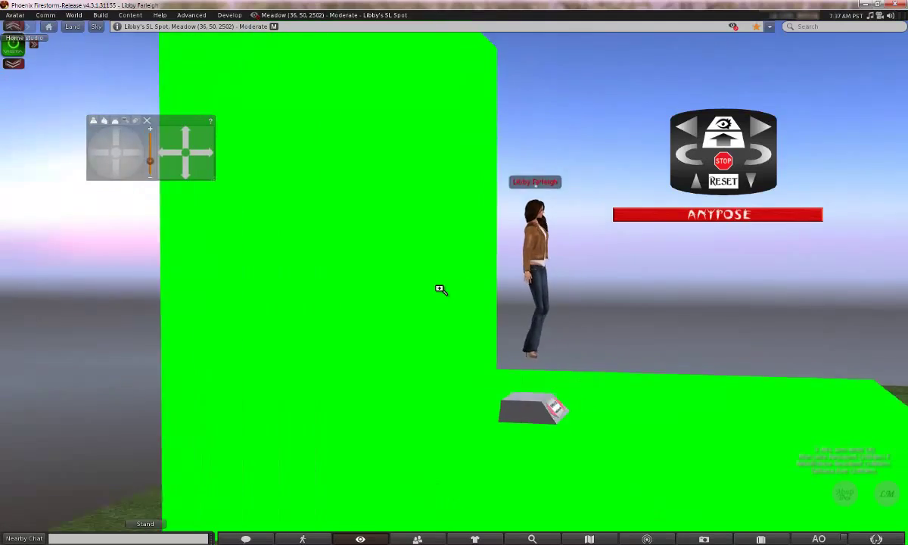
scroll(450, 284, up, 4)
scroll(449, 284, down, 5)
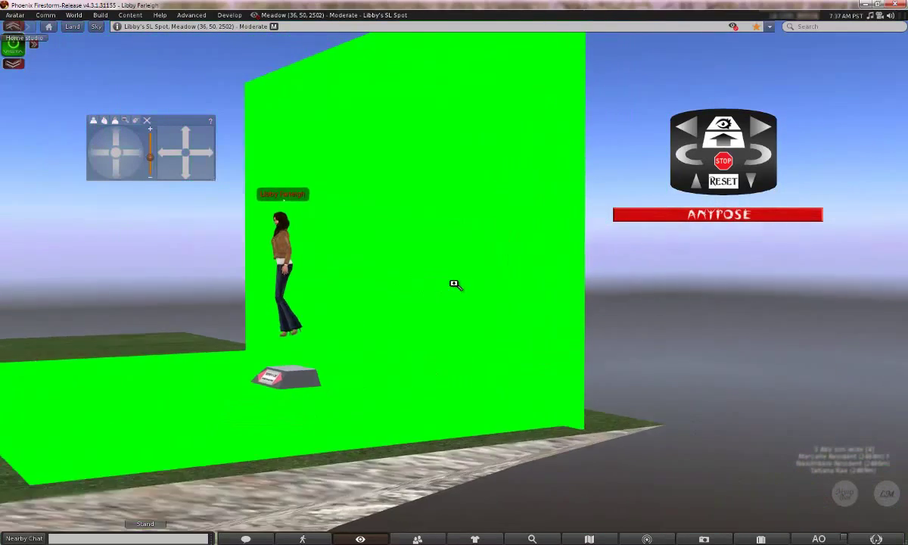
scroll(454, 286, up, 4)
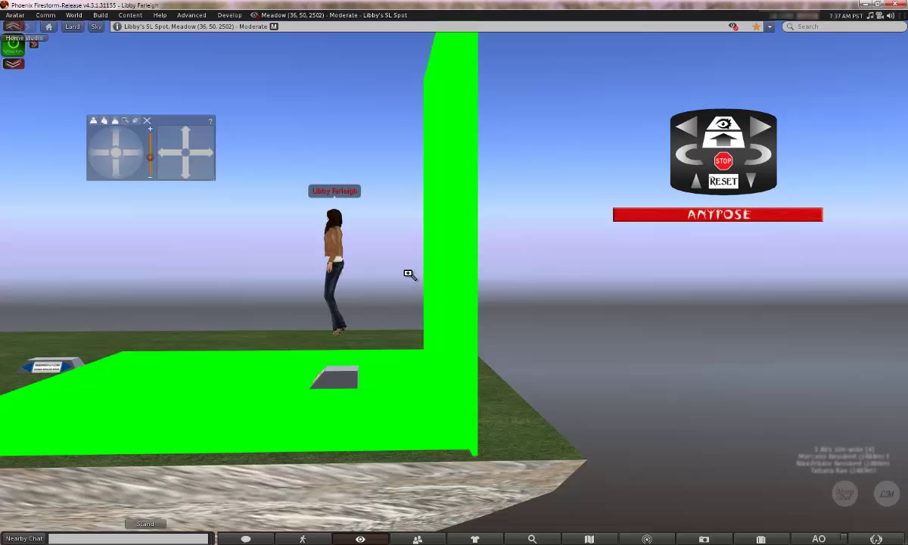
- View the avatar and pose stand up close from the front, and examine the gap to the backdrop from the side
alt+click(464, 284)
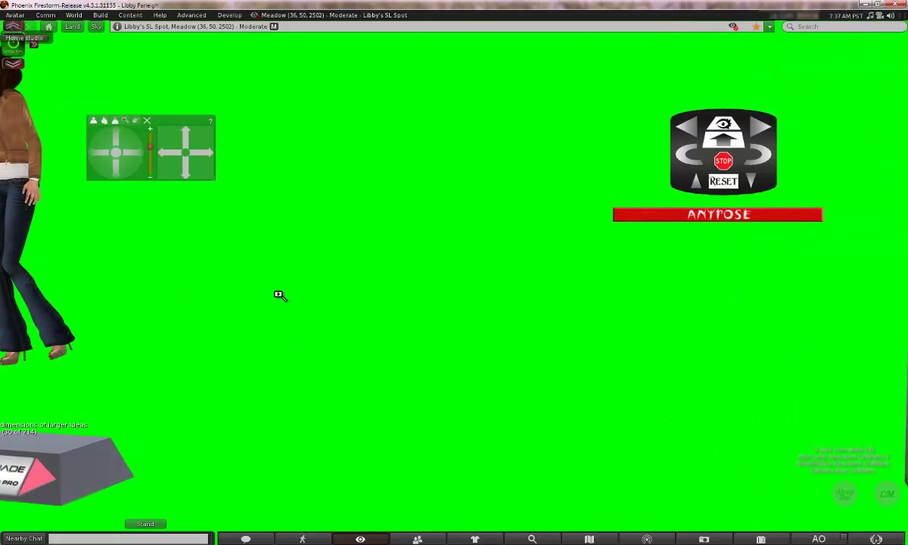
drag(280, 296, 458, 284)
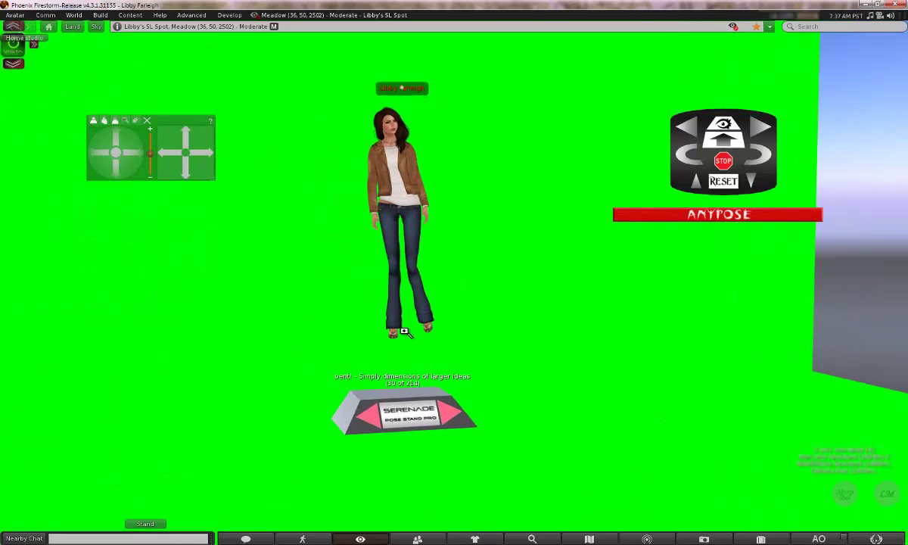
scroll(454, 284, down, 5)
mouse_move(454, 284)
mouse_down()
mouse_move(466, 283)
mouse_move(428, 284)
mouse_move(454, 288)
mouse_up()
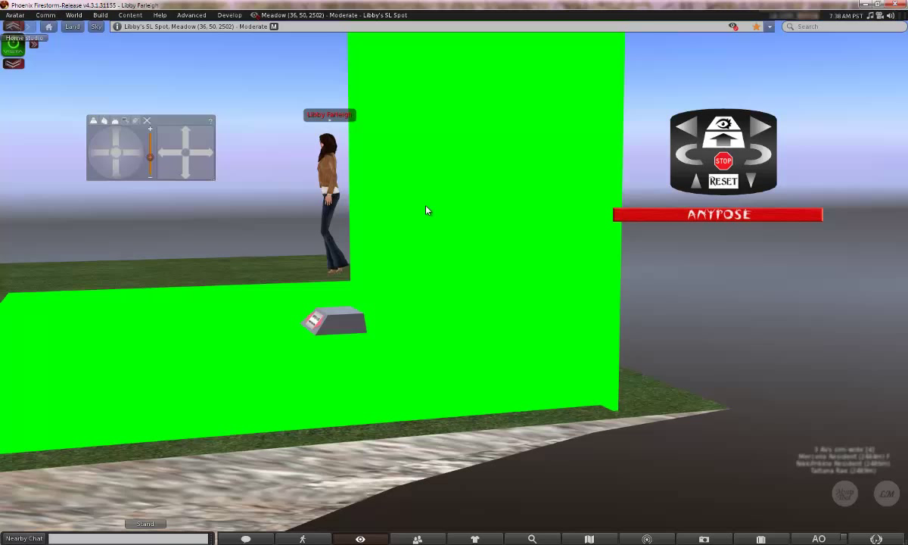
- Return the camera to the front of the green screen and frame the avatar's full body with the pose stand
alt+click(412, 270)
drag(456, 284, 302, 286)
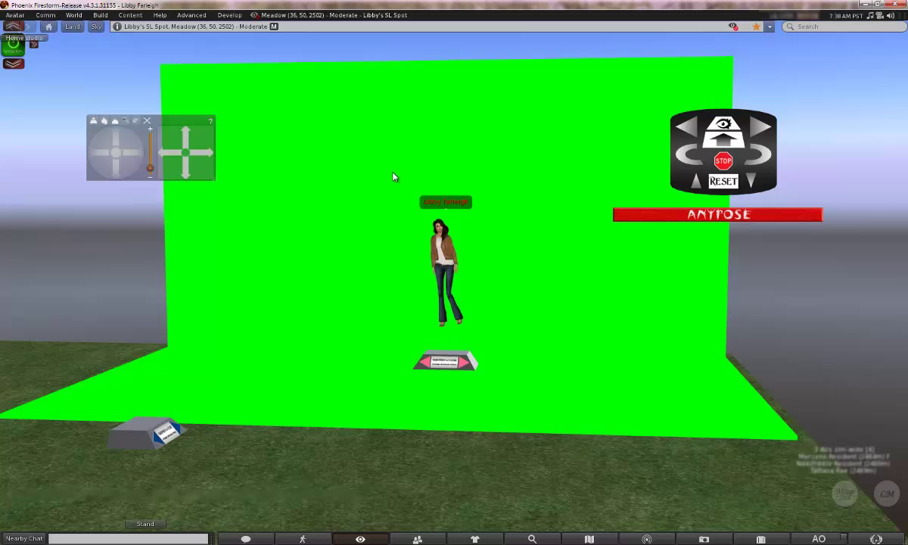
scroll(387, 204, up, 3)
scroll(400, 240, up, 3)
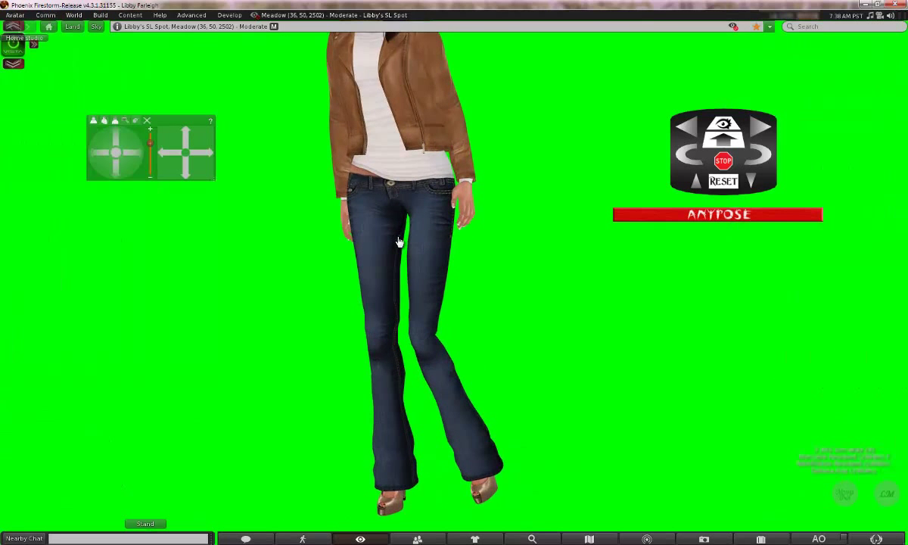
scroll(399, 240, down, 3)
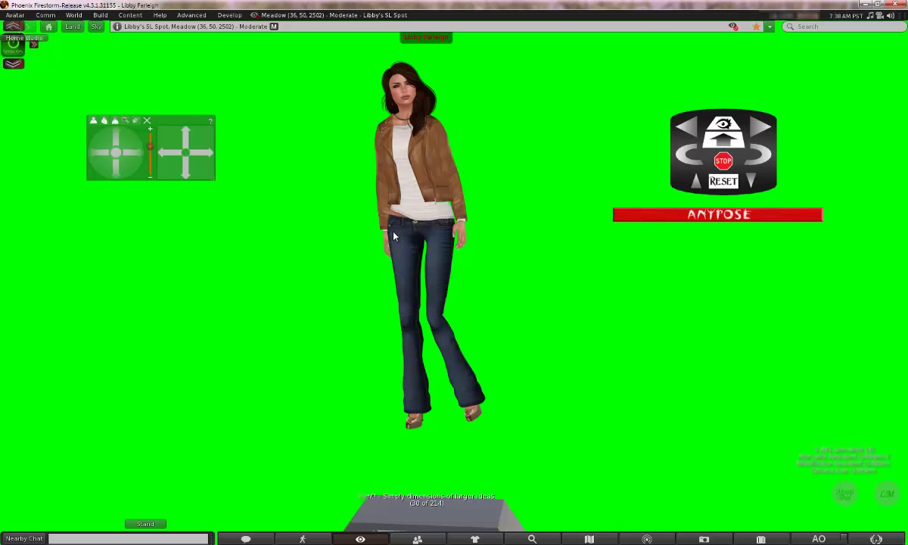
scroll(393, 236, down, 2)
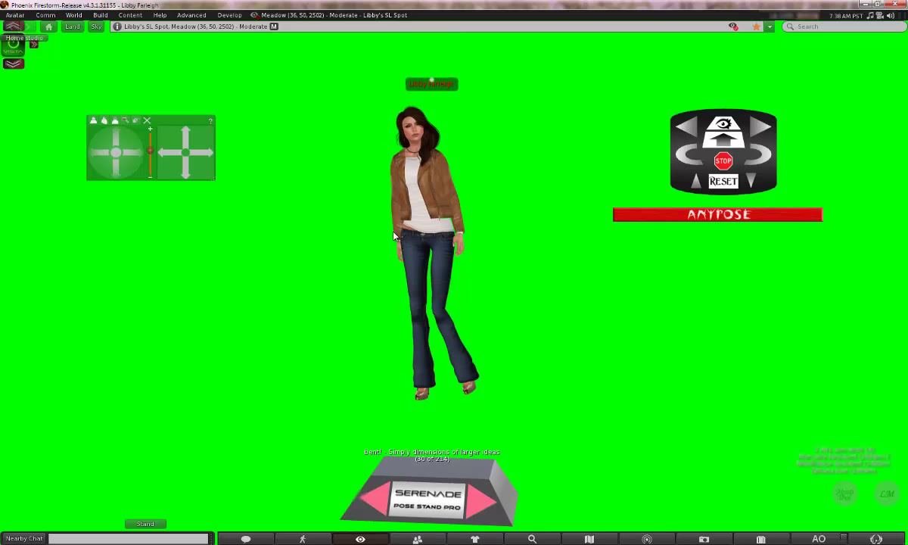